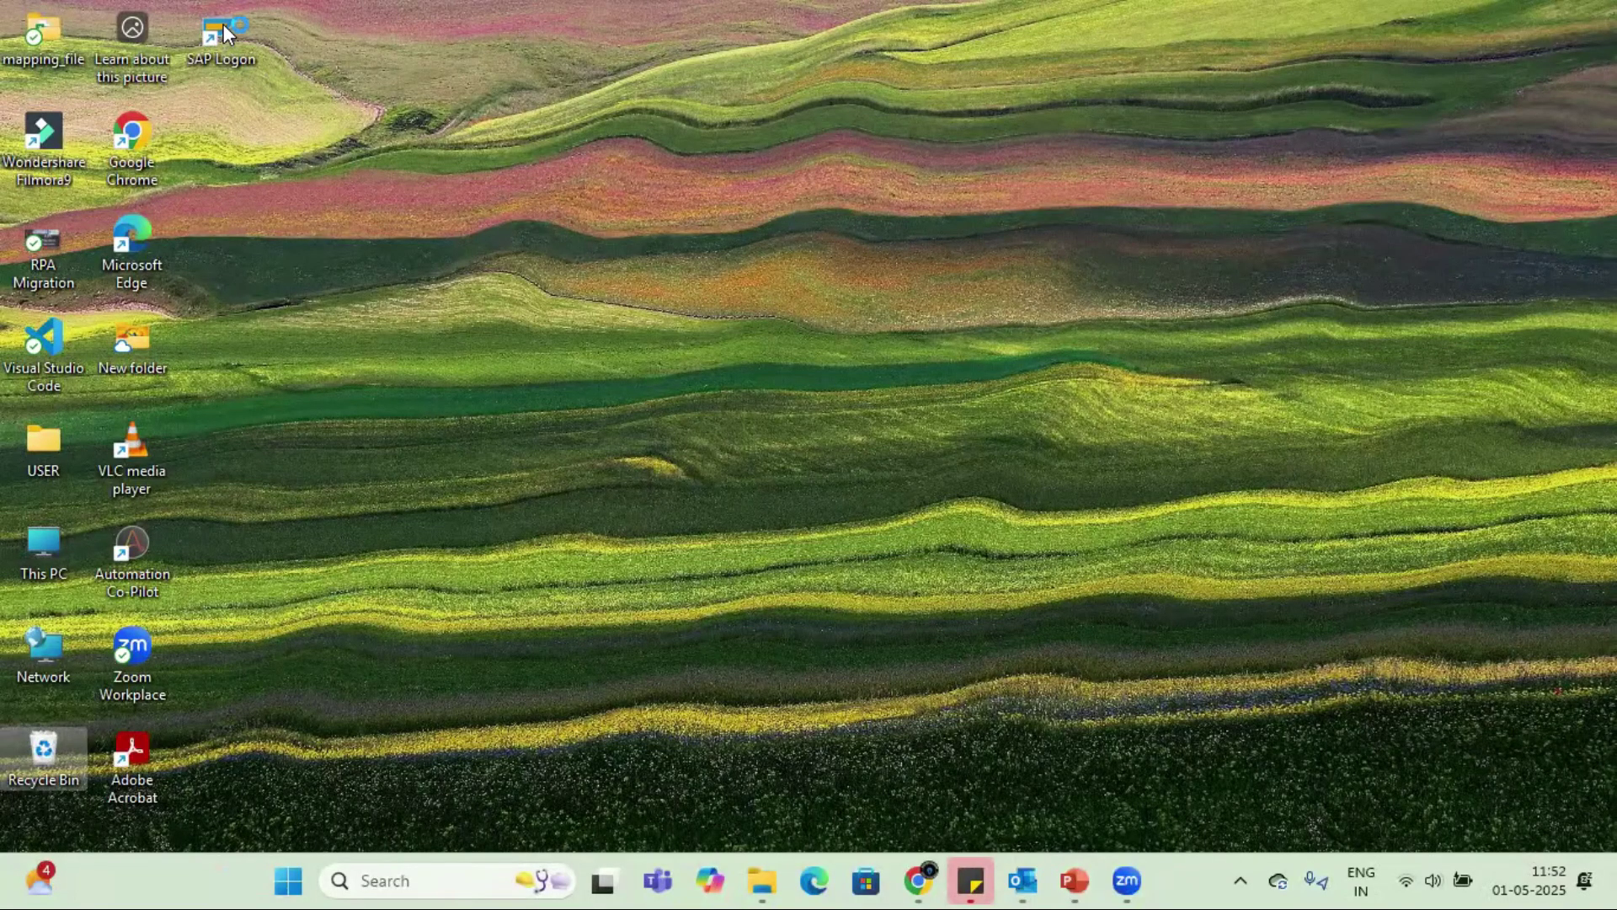
Step: Log on to the SAP FICO connection from SAP Logon with the user ID and account password
{"action": "double_click", "coordinate": [224, 25]}
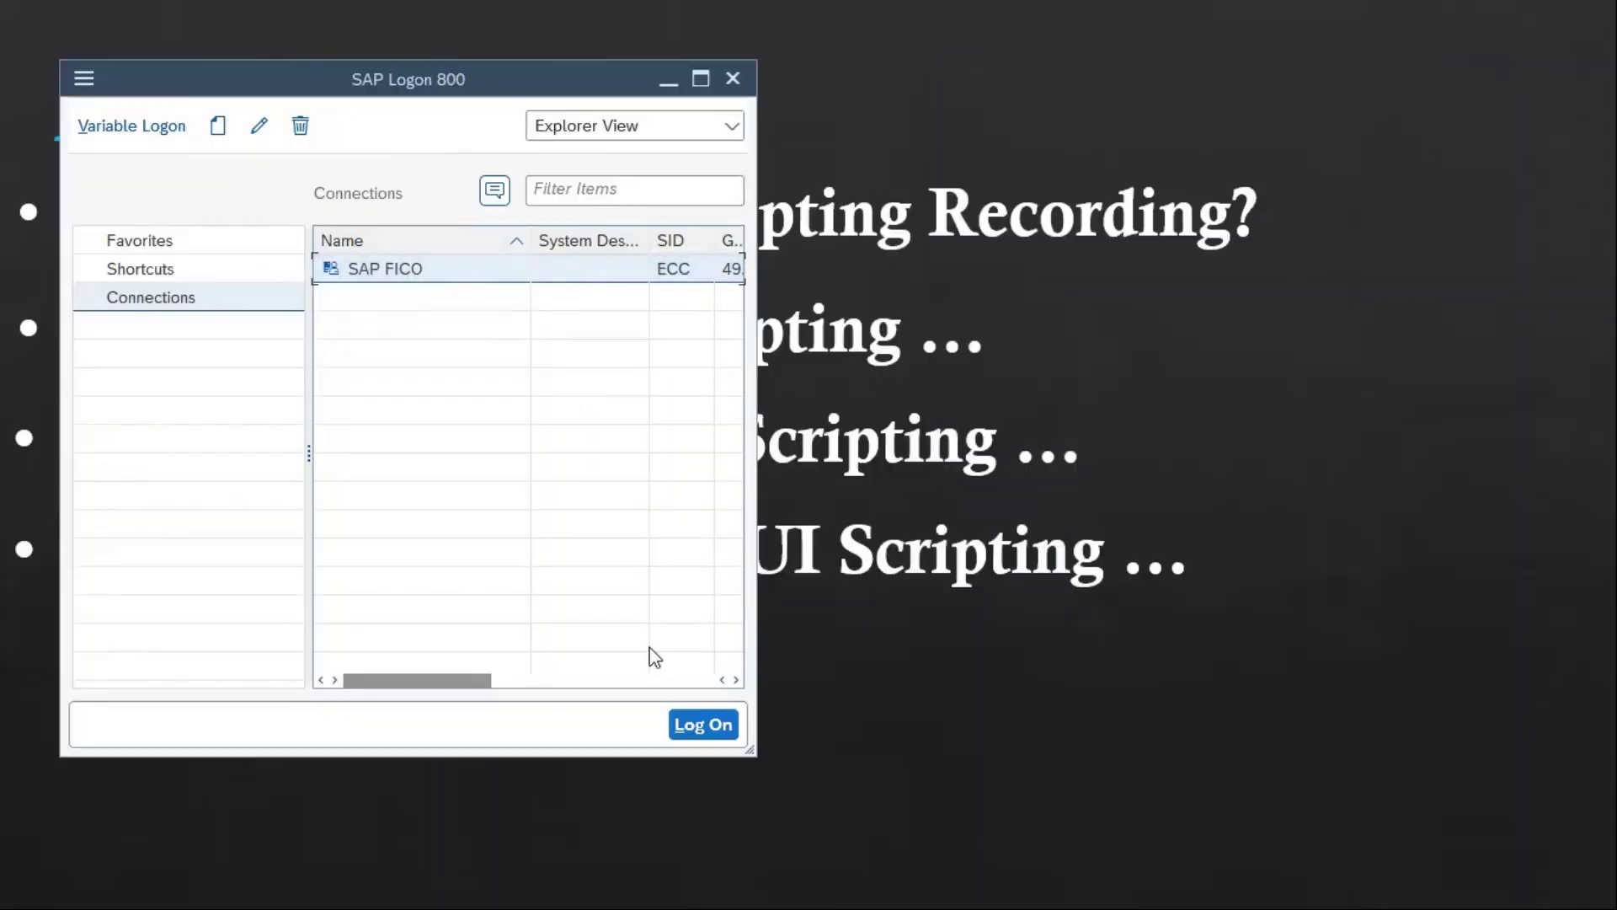
{"action": "left_click", "coordinate": [703, 724]}
{"action": "type", "text": "rpabot"}
{"action": "key", "text": "Tab"}
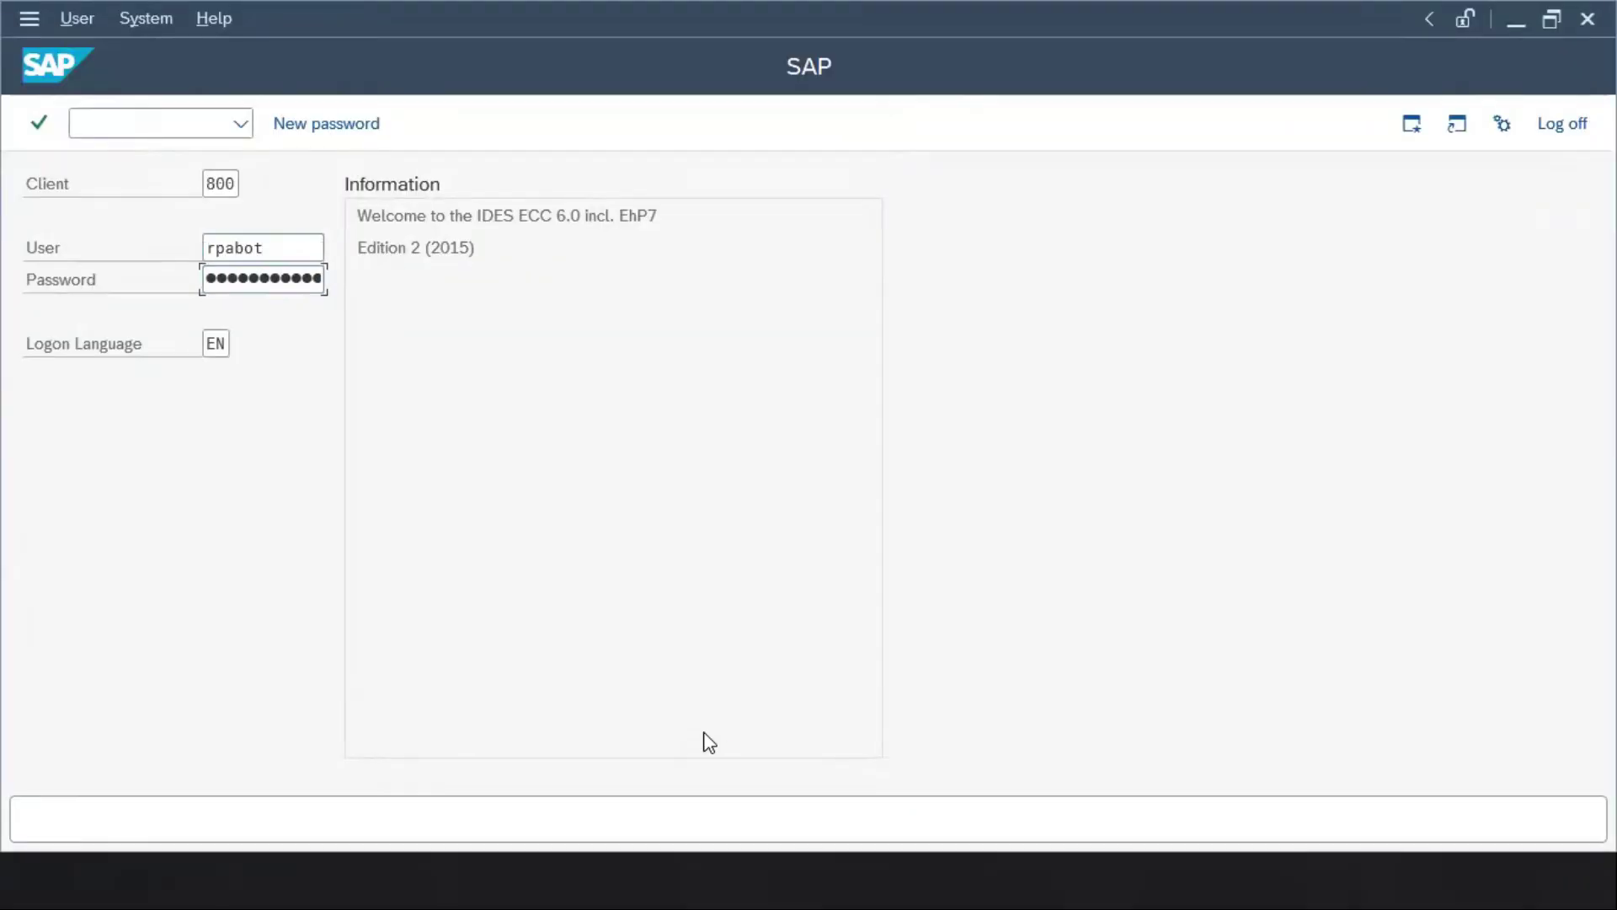
{"action": "key", "text": "Return"}
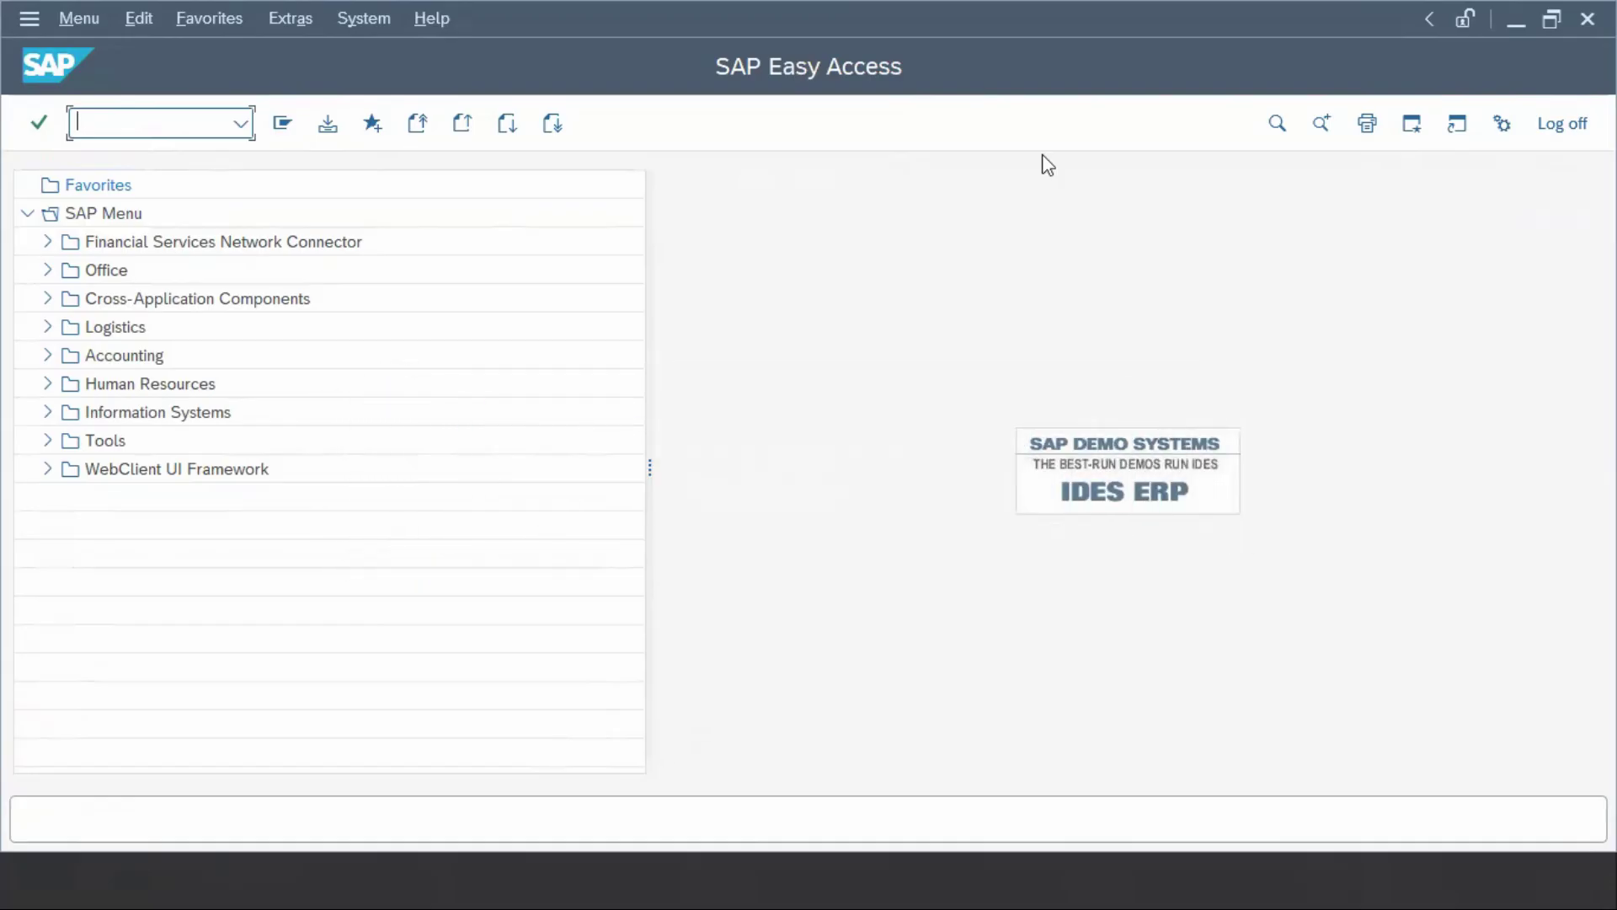
Step: Open and dismiss the Customize Local Layout list, then enter transaction code rz11
{"action": "left_click", "coordinate": [1503, 125]}
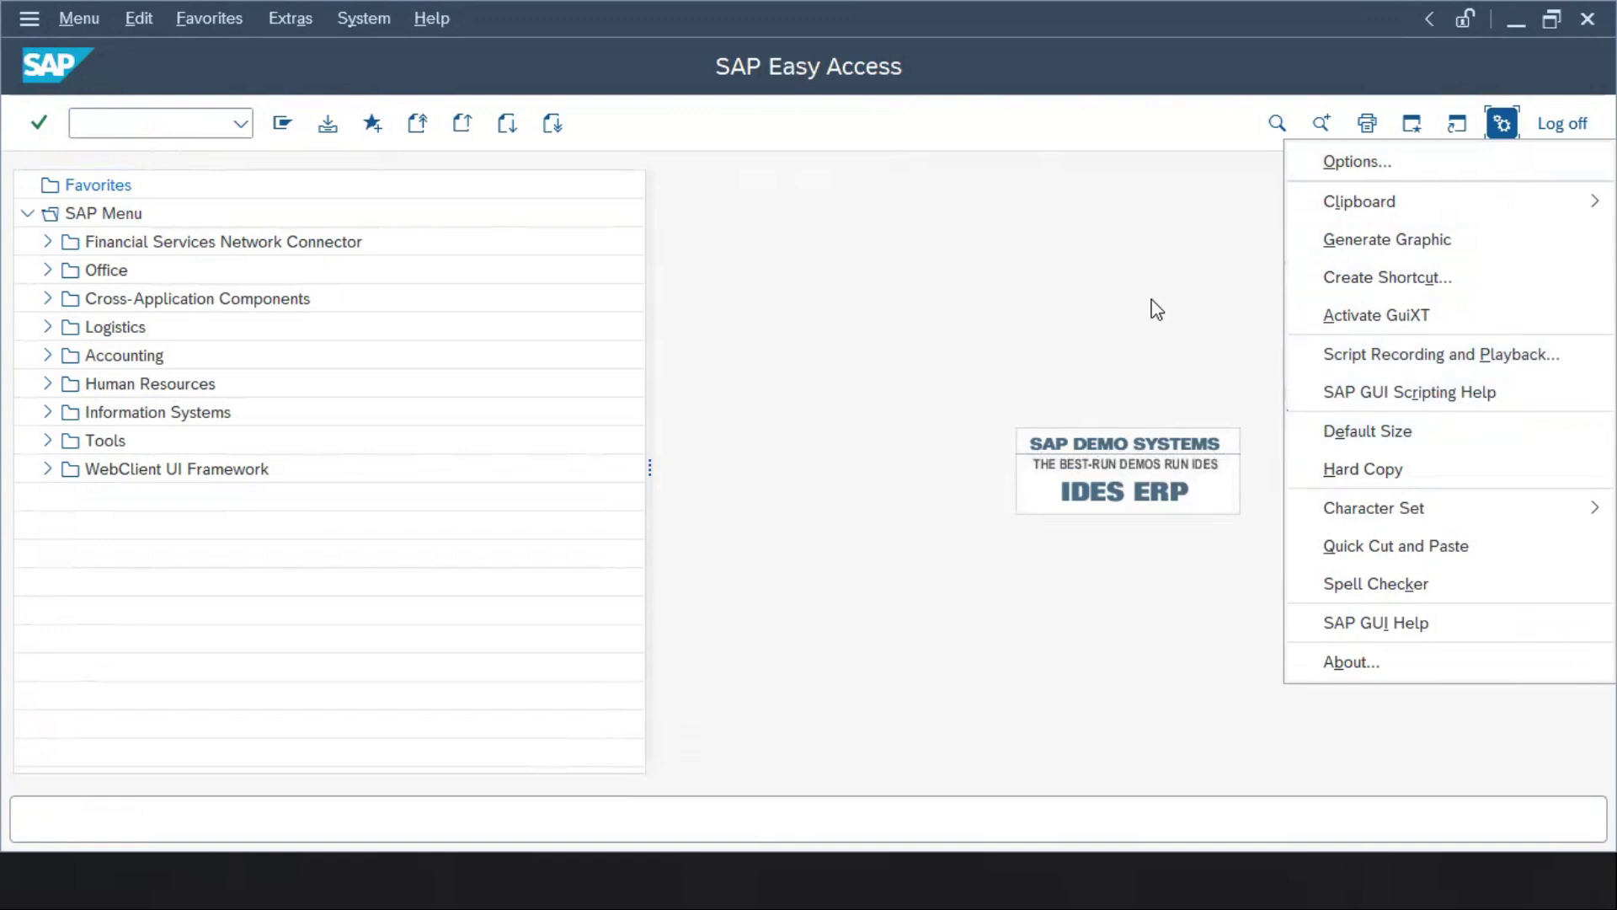
{"action": "left_click", "coordinate": [961, 276]}
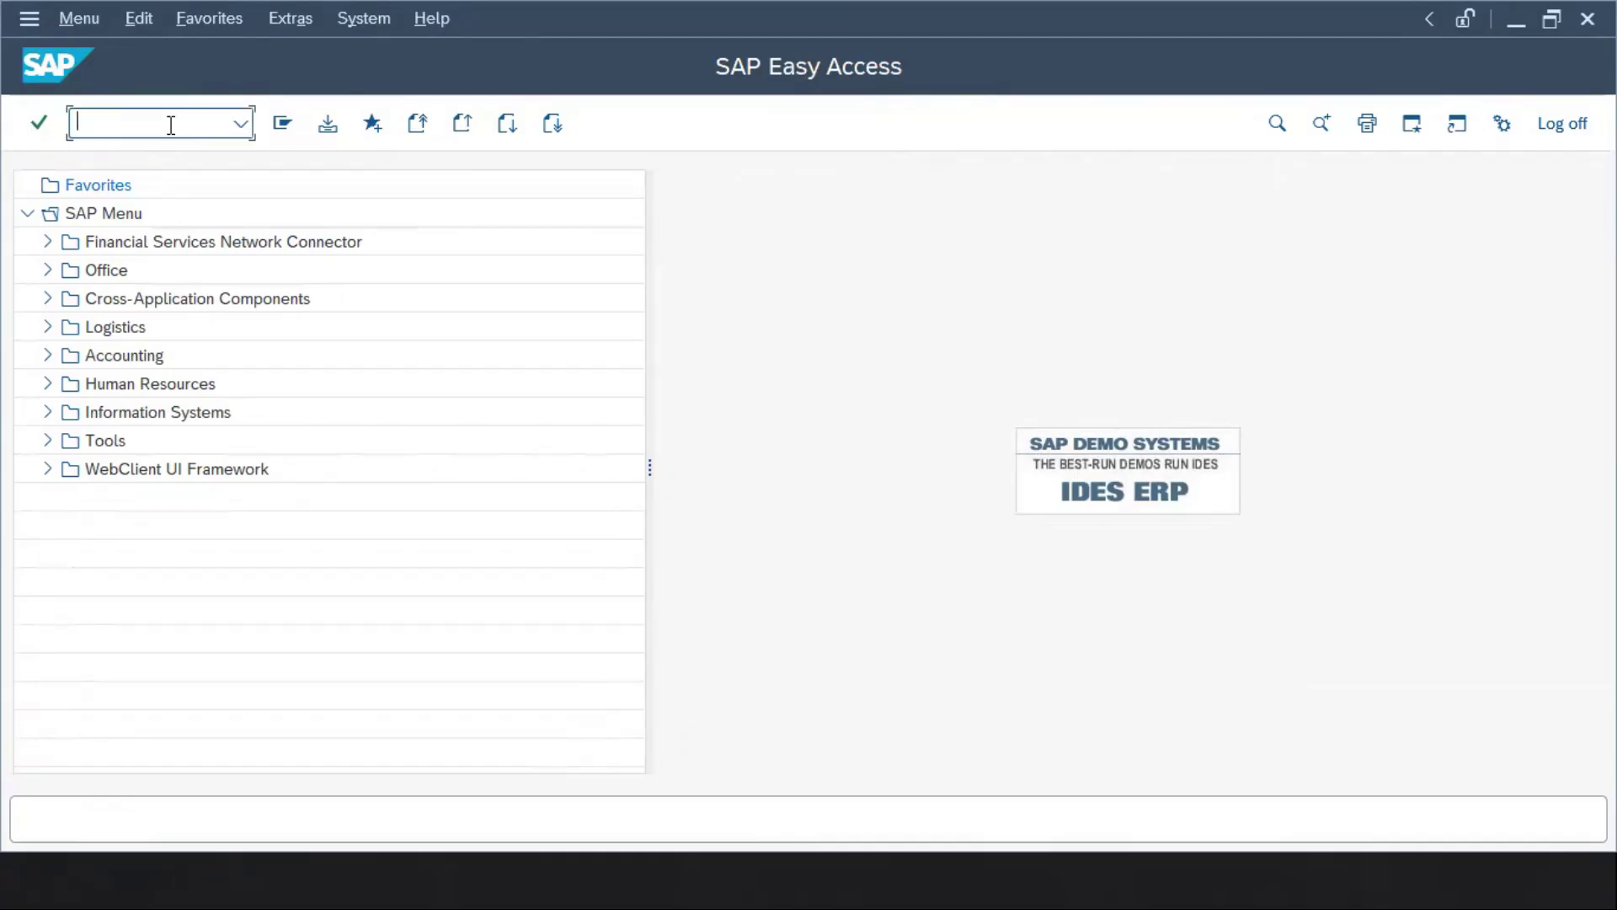
{"action": "type", "text": "rz11"}
Step: Display the sapgui/user_scripting parameter in RZ11 and check its current value TRUE
{"action": "key", "text": "Return"}
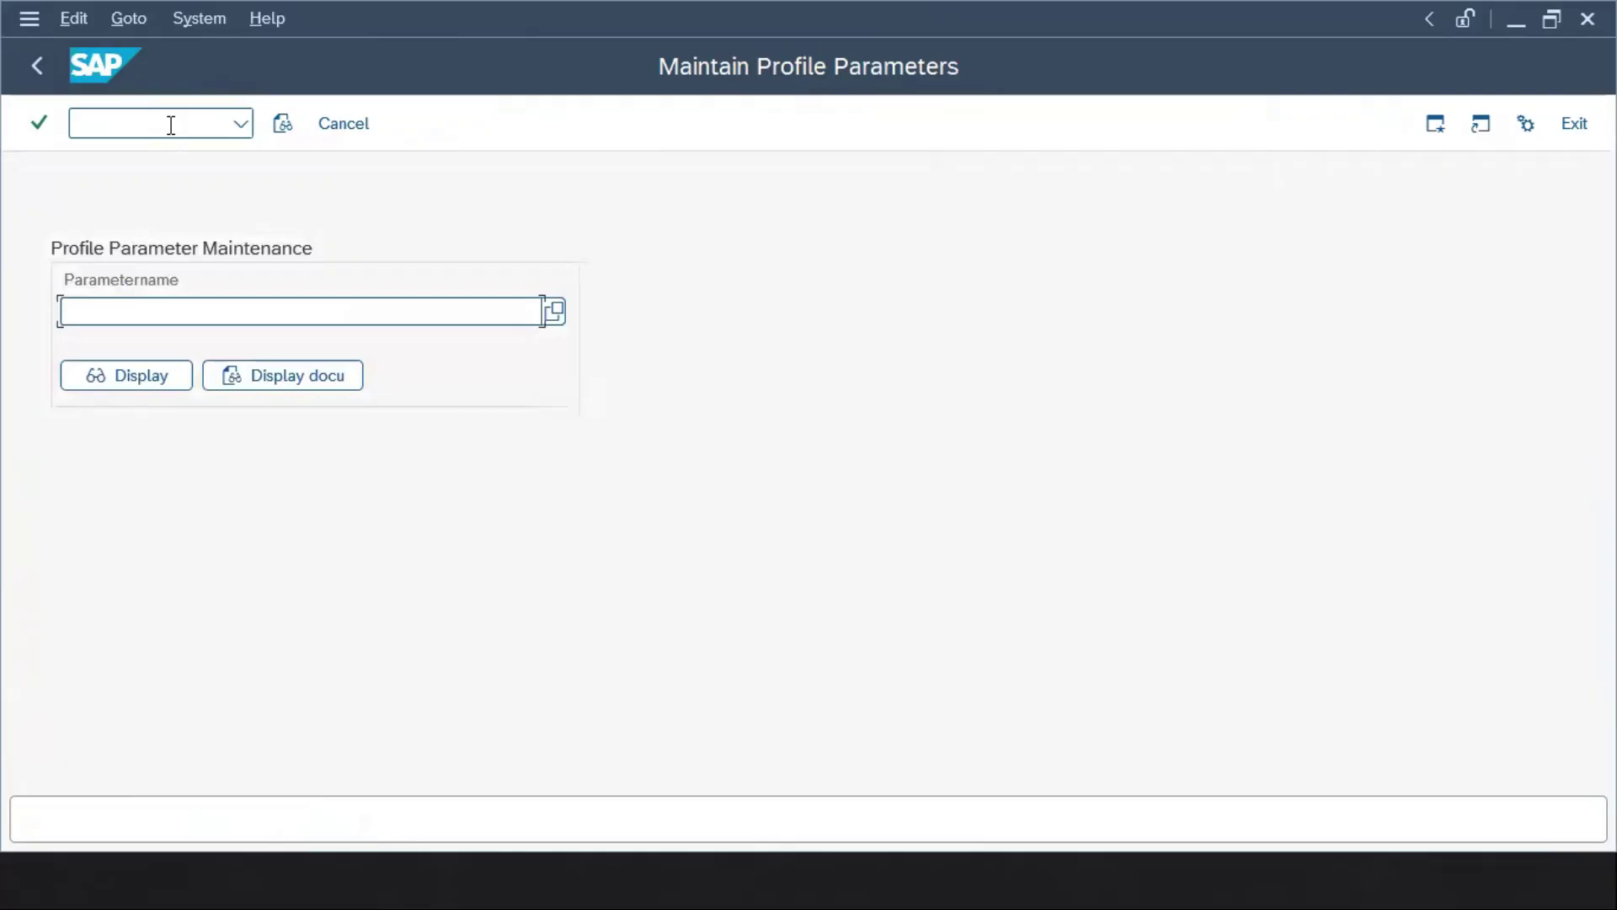
{"action": "left_click", "coordinate": [294, 317]}
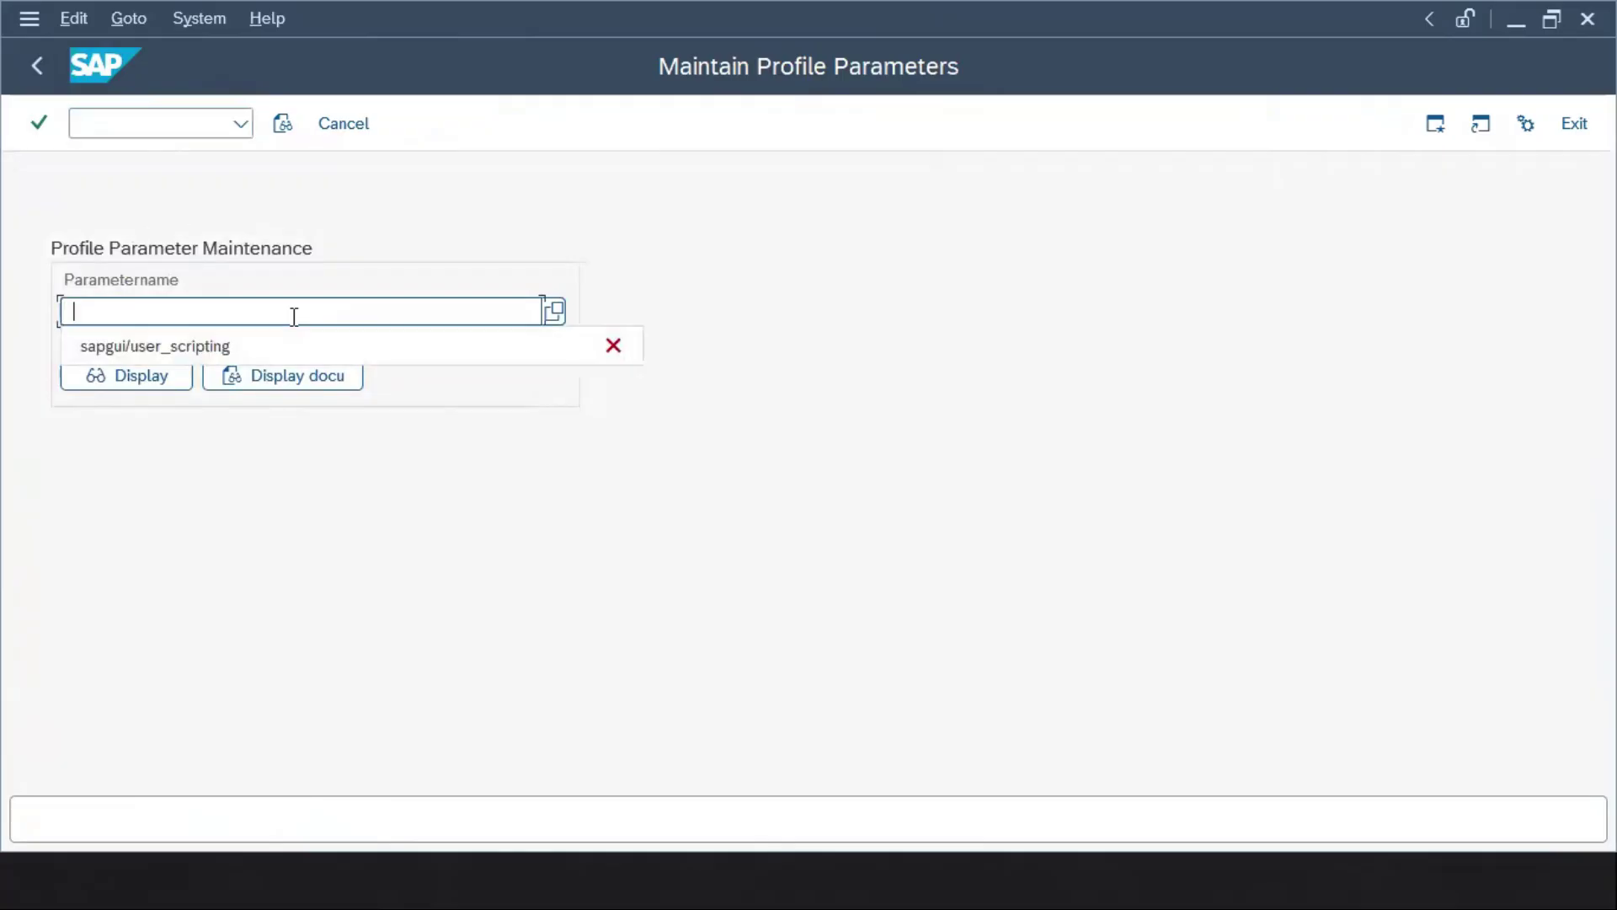
{"action": "left_click", "coordinate": [217, 345]}
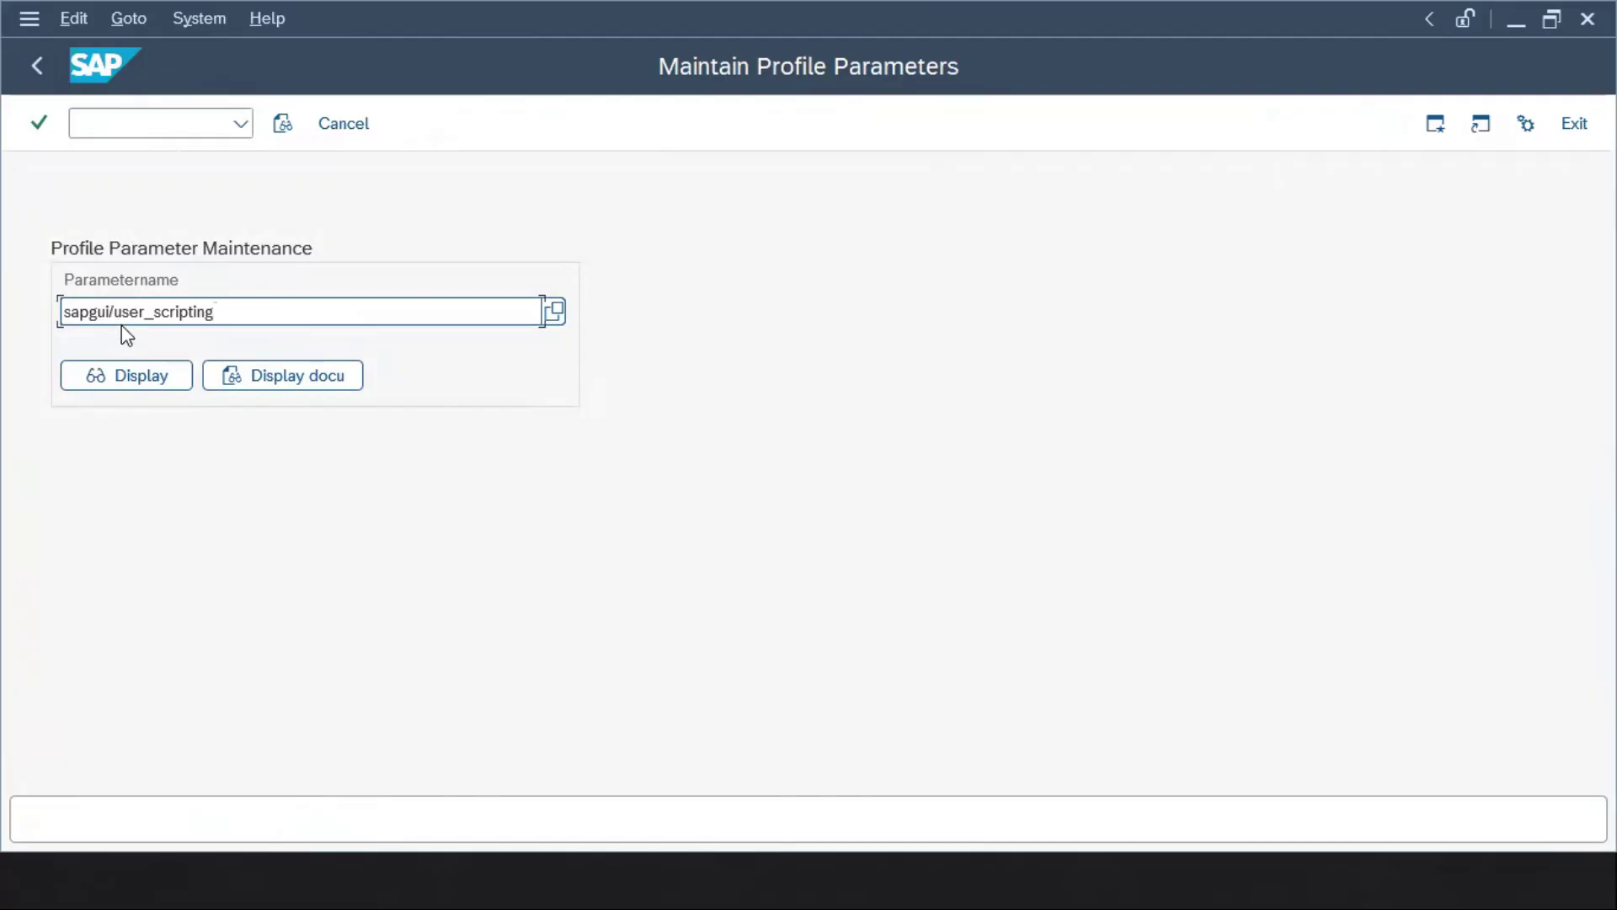
{"action": "left_click", "coordinate": [135, 386]}
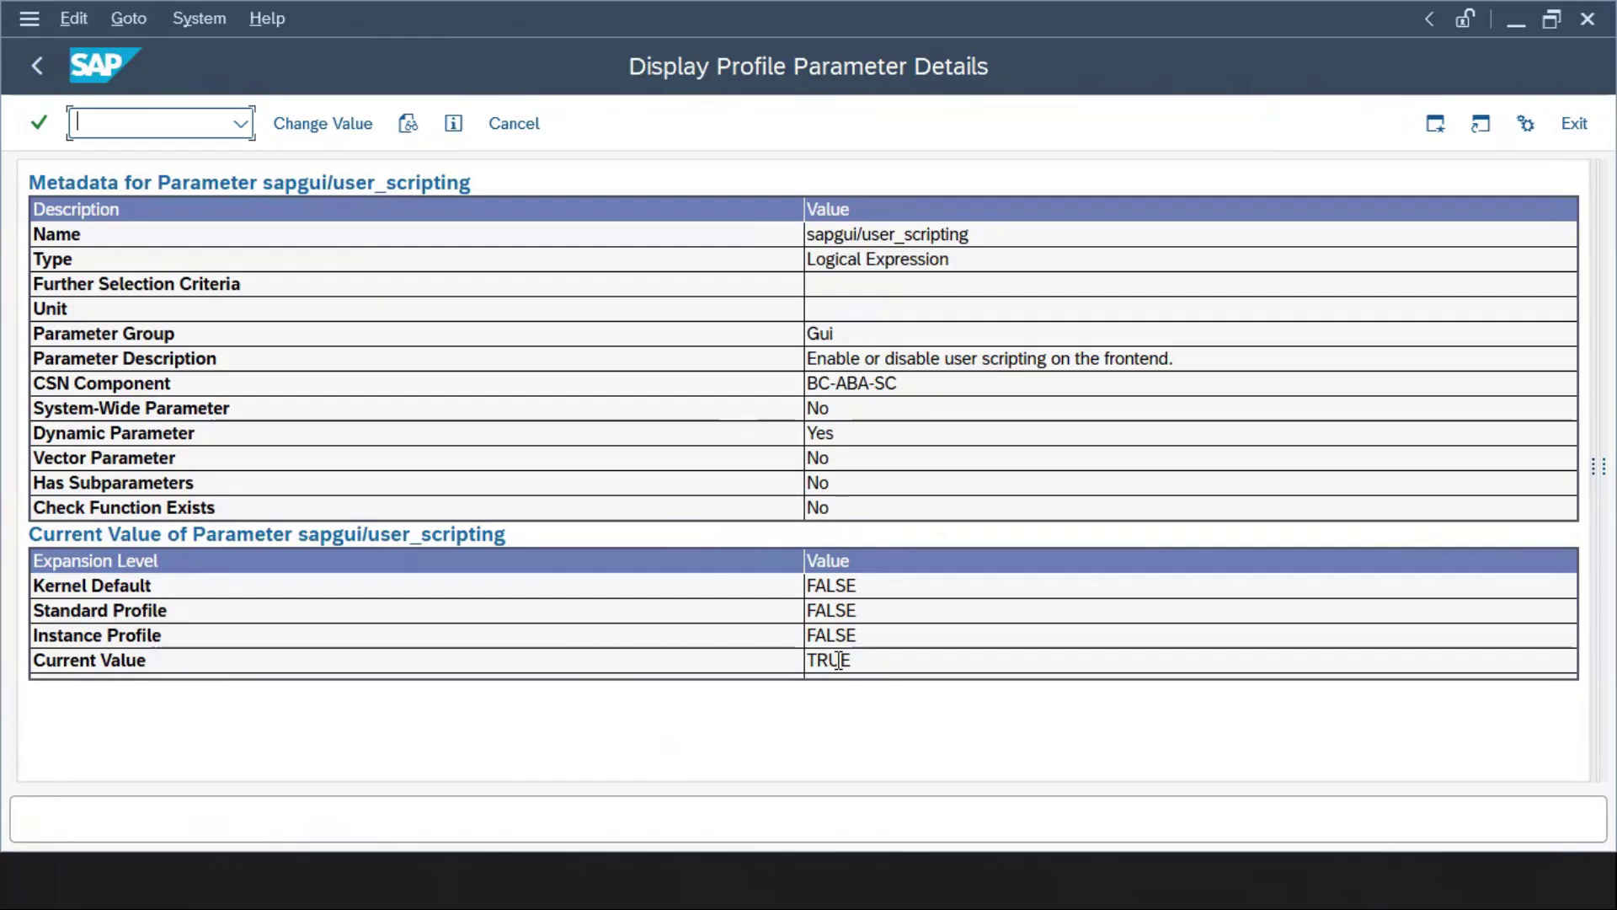
{"action": "left_click_drag", "start_coordinate": [854, 662], "coordinate": [802, 663]}
Step: Cancel the Change Value form without saving and return to SAP Easy Access with /n
{"action": "left_click", "coordinate": [329, 124]}
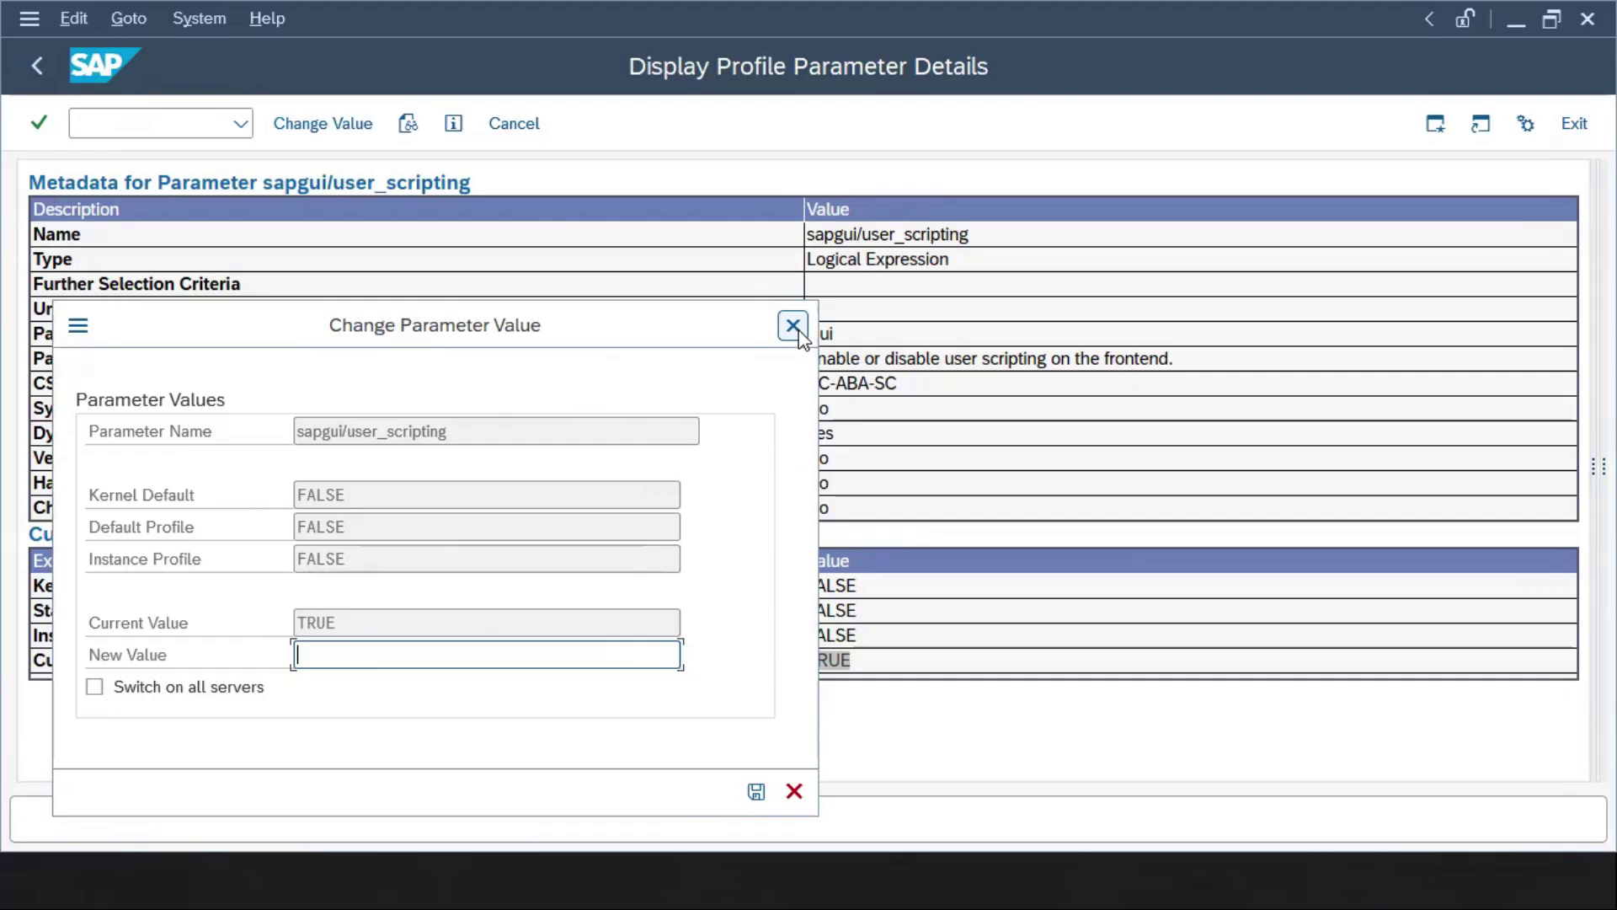
{"action": "left_click", "coordinate": [792, 326]}
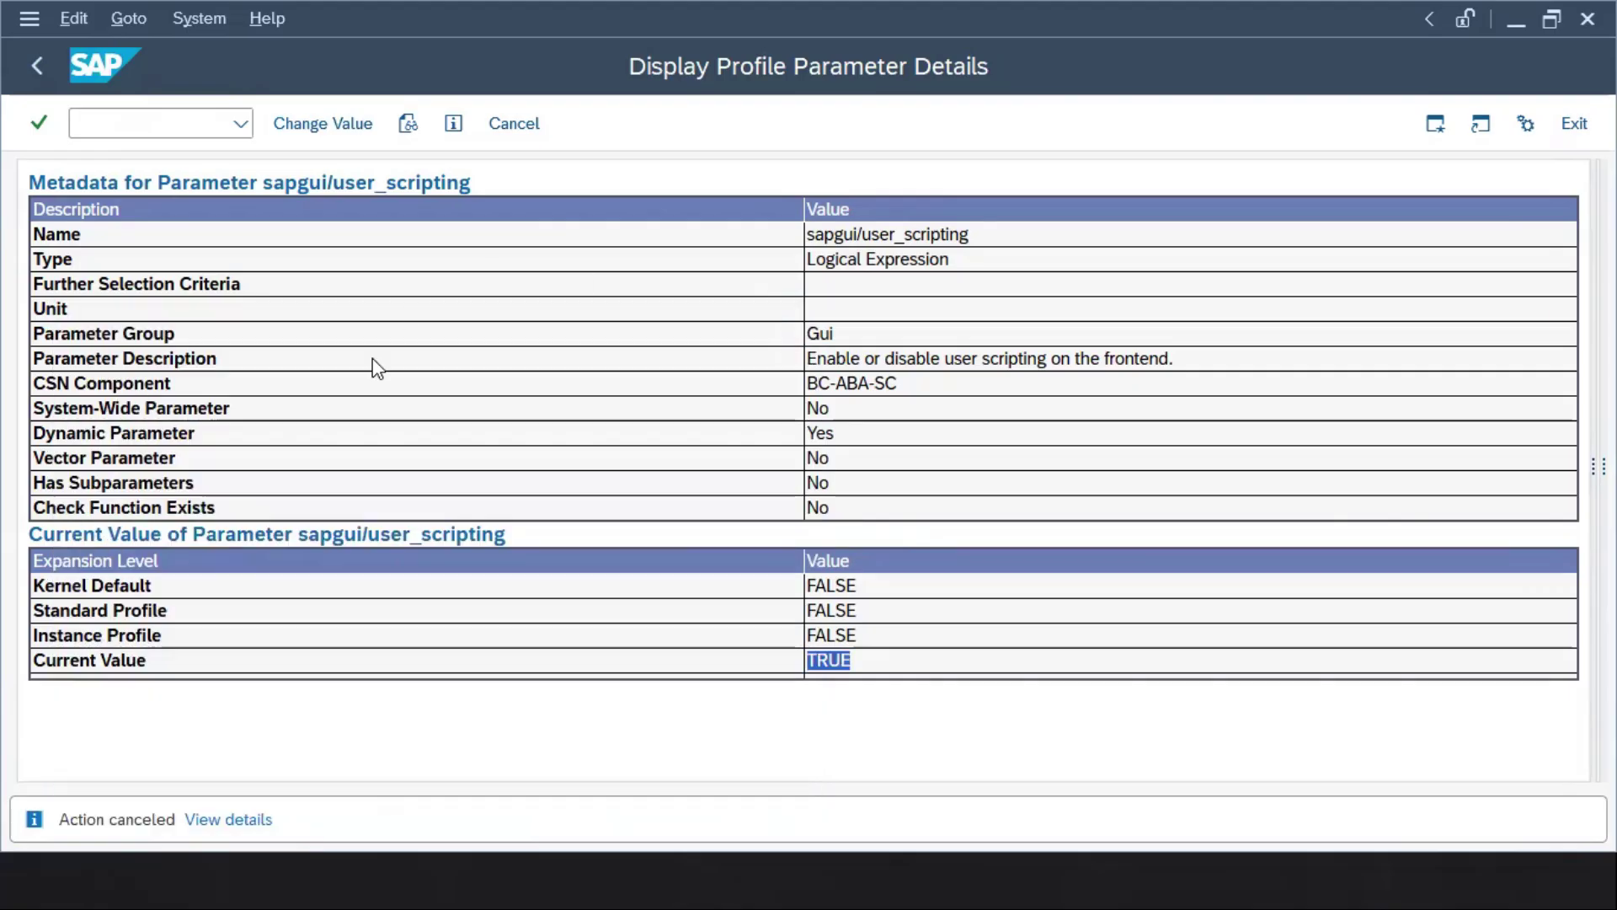
{"action": "left_click", "coordinate": [115, 123]}
{"action": "type", "text": "/"}
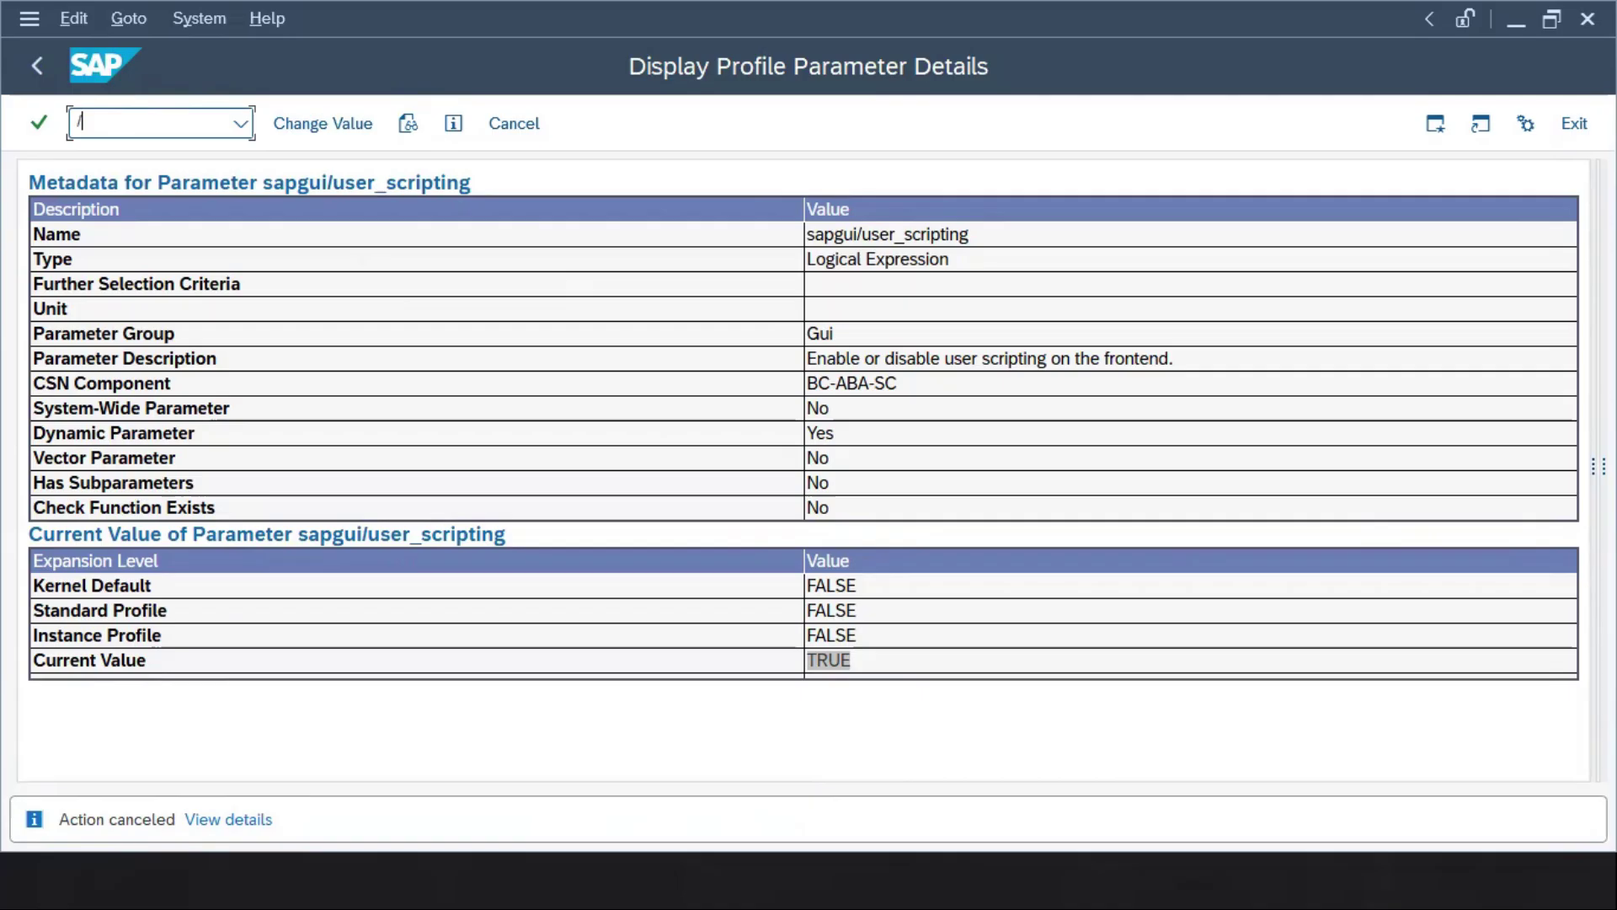
{"action": "type", "text": "n"}
{"action": "key", "text": "Return"}
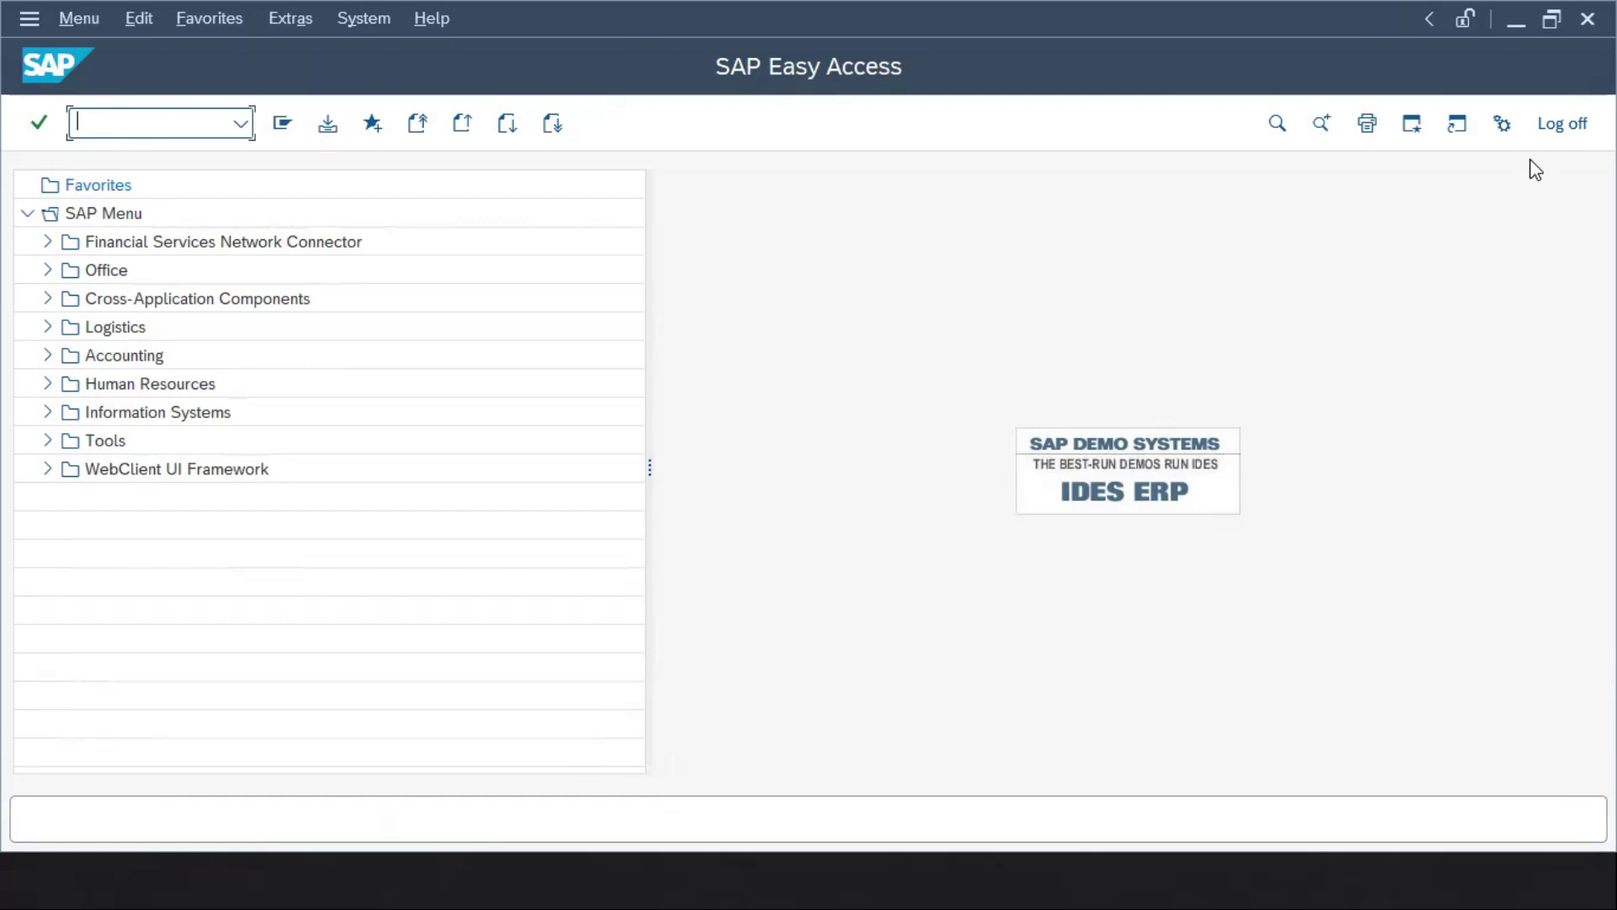
Step: Open Script Recording and Playback and start recording to Script1.vbs
{"action": "left_click", "coordinate": [1505, 135]}
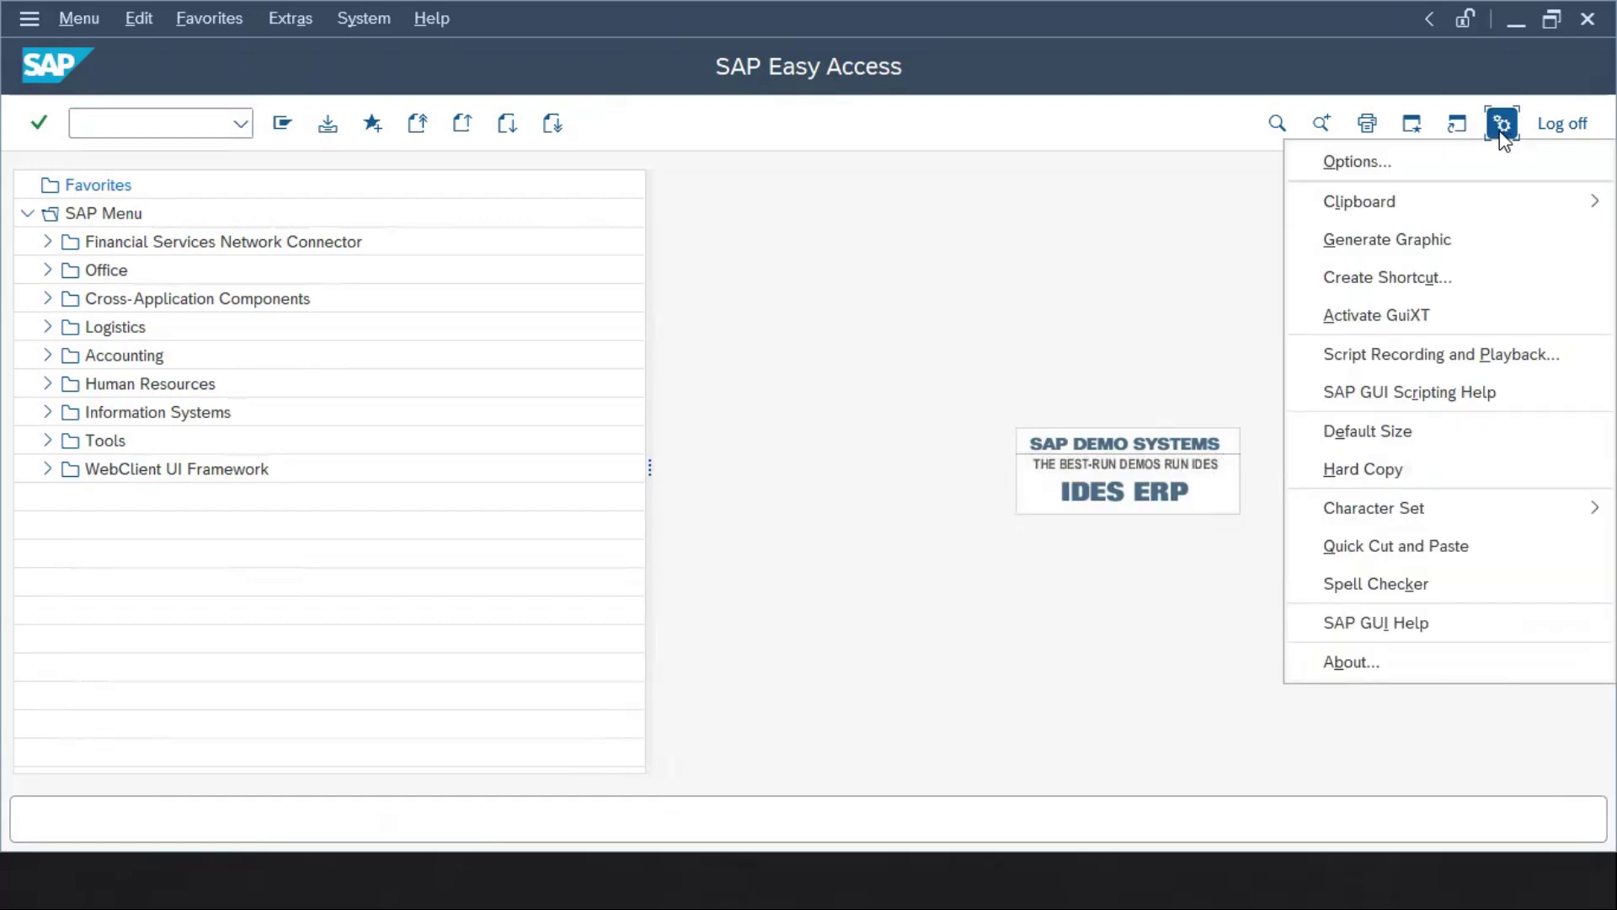
{"action": "left_click", "coordinate": [1435, 364]}
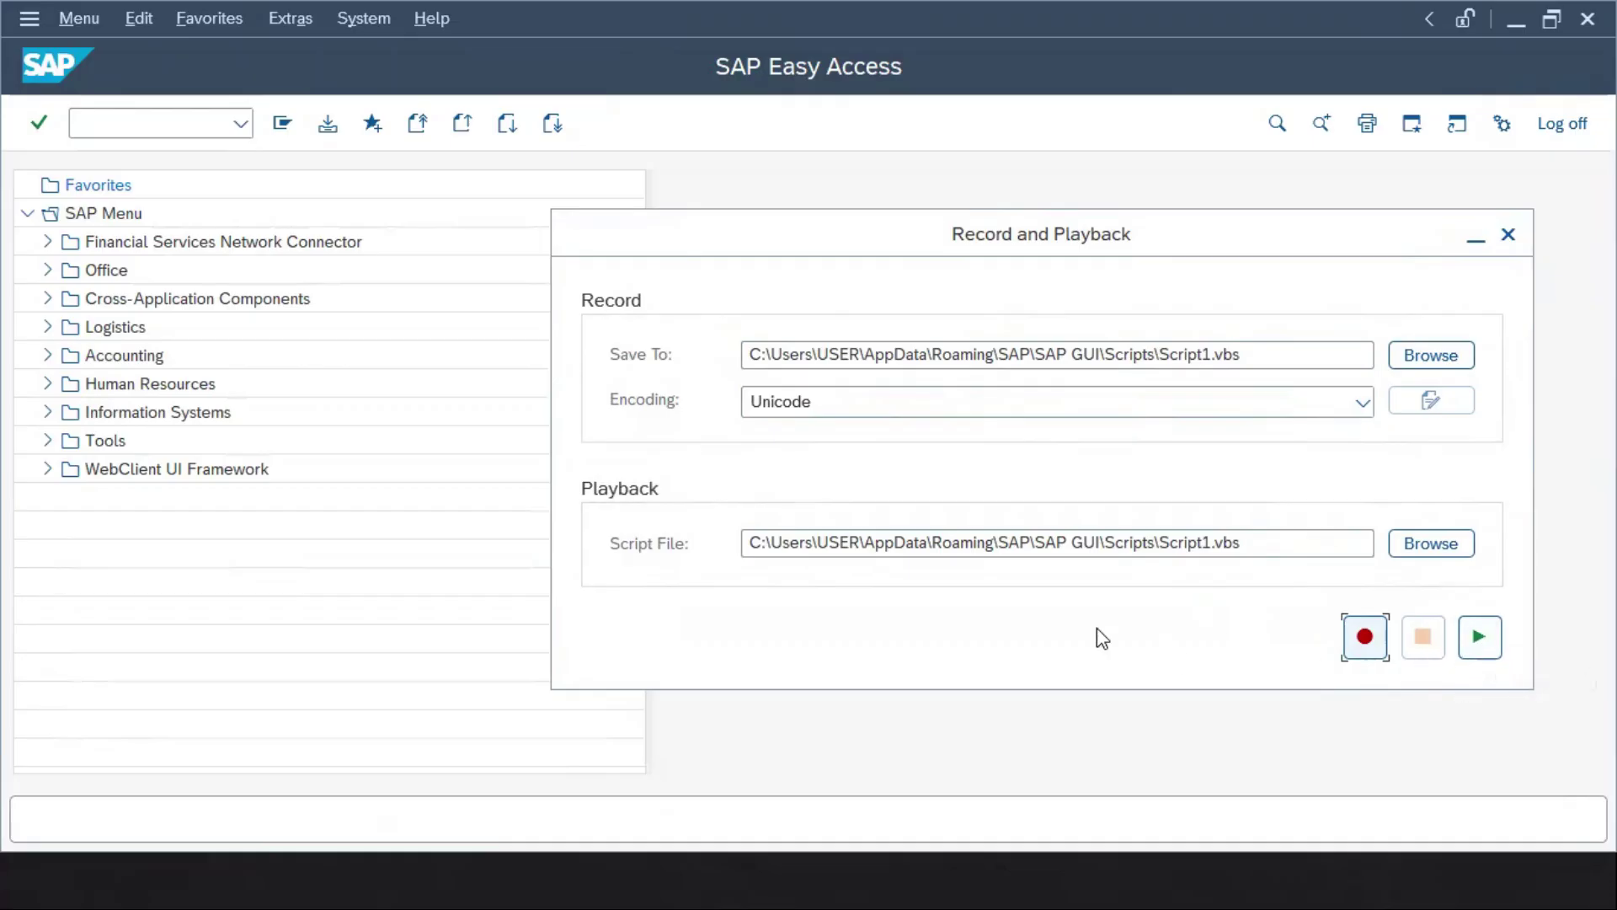
{"action": "left_click", "coordinate": [1372, 644]}
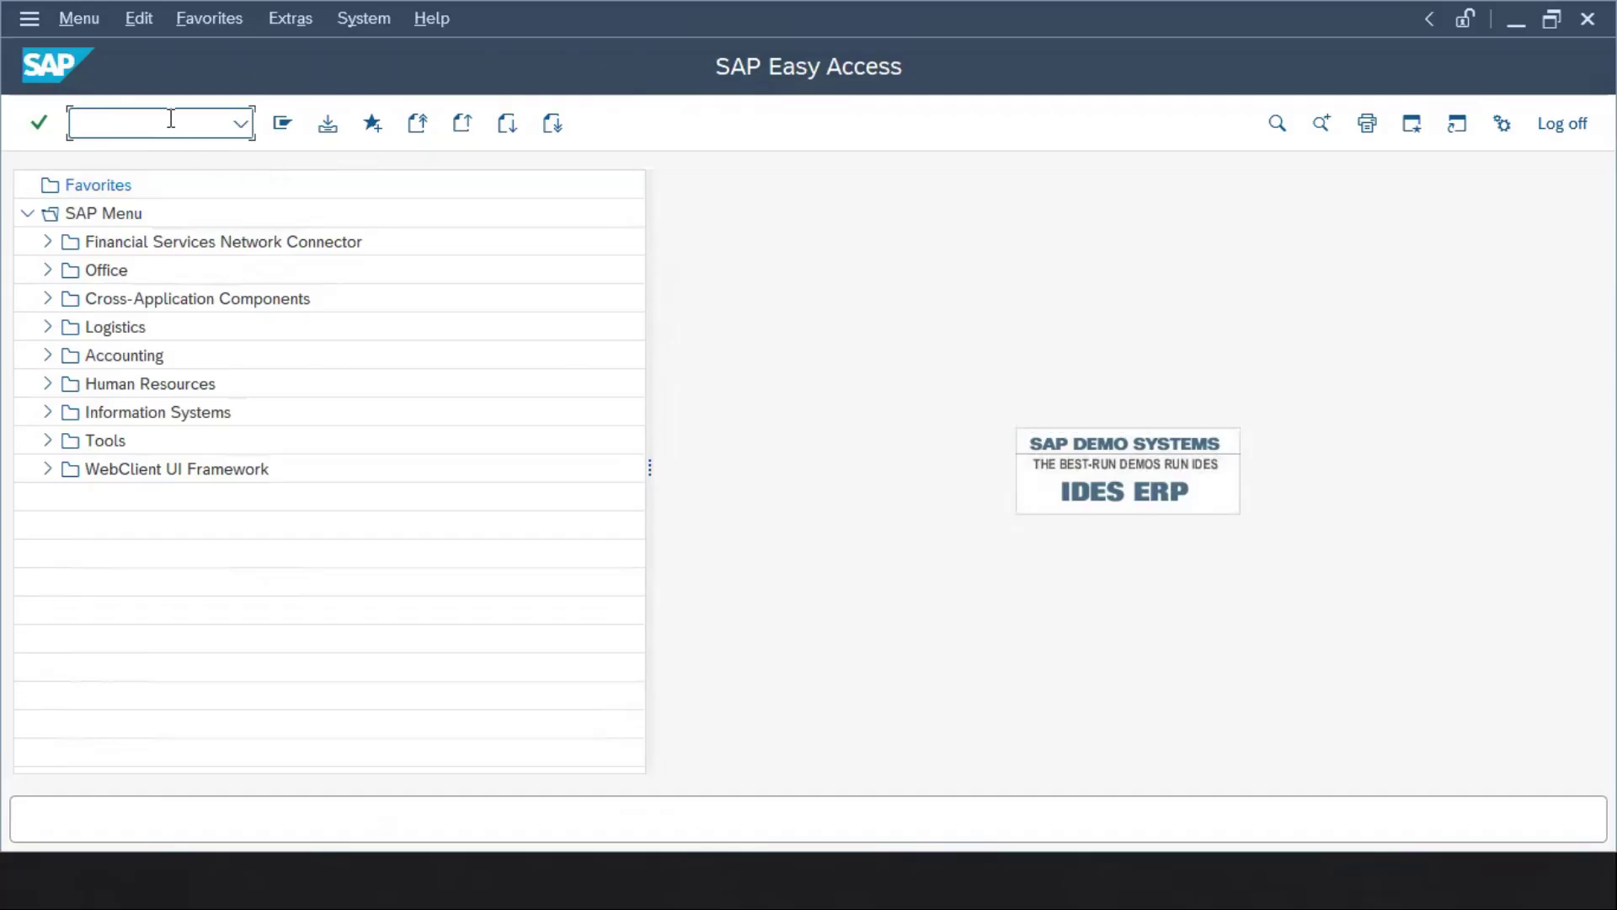
Step: Run VA05, go back to SAP Easy Access, and stop the script recording
{"action": "type", "text": "VA05"}
{"action": "left_click", "coordinate": [41, 125]}
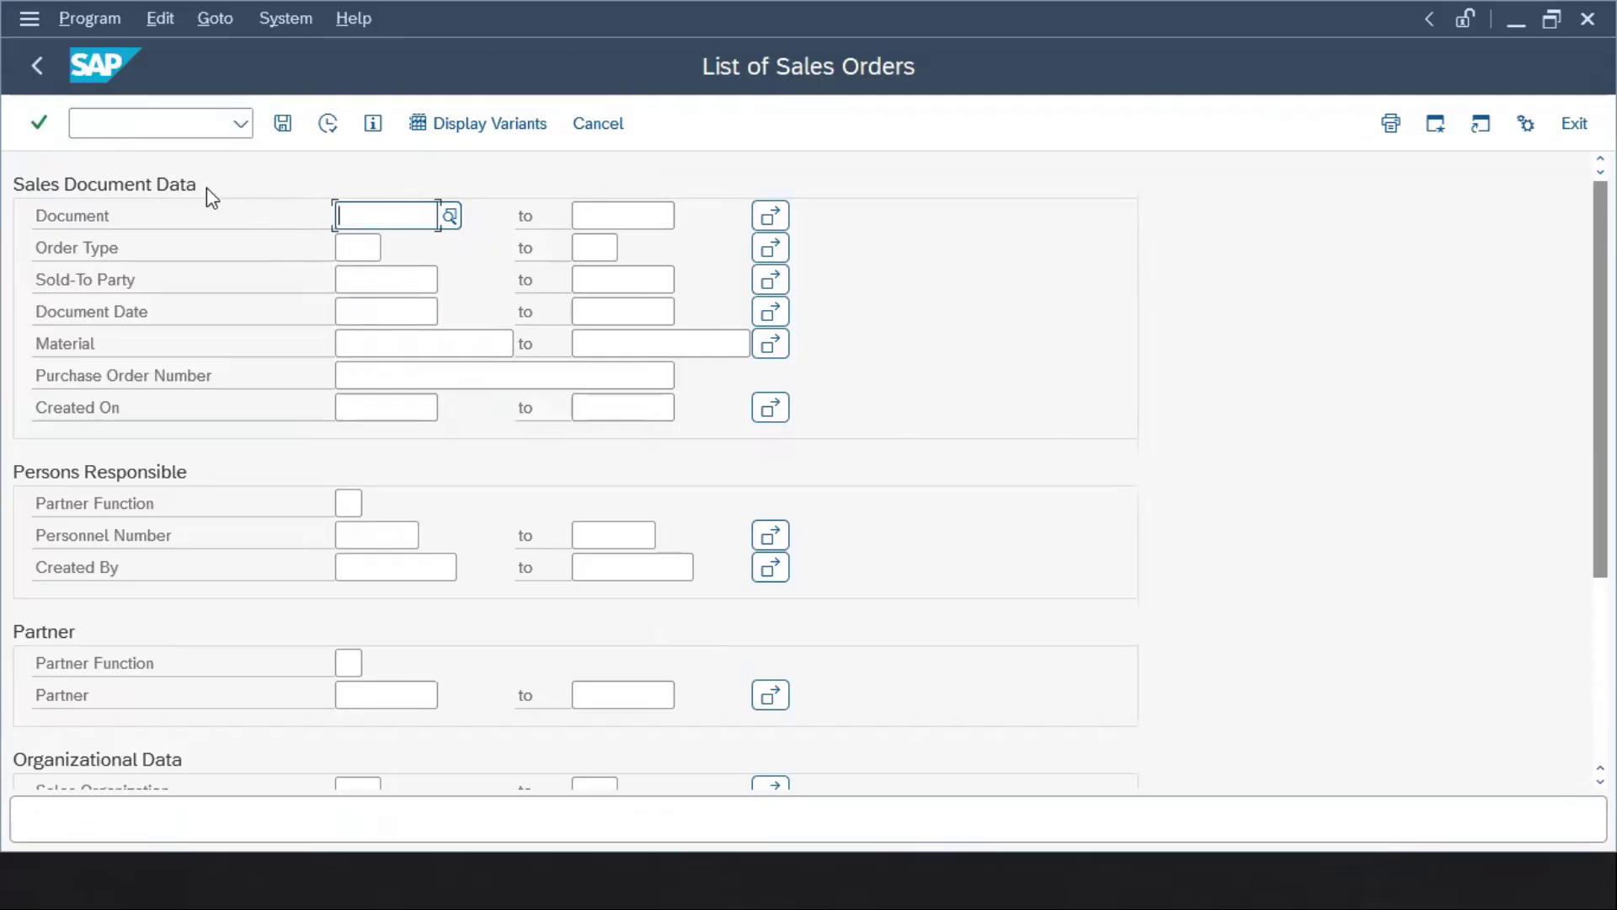
{"action": "left_click", "coordinate": [38, 68]}
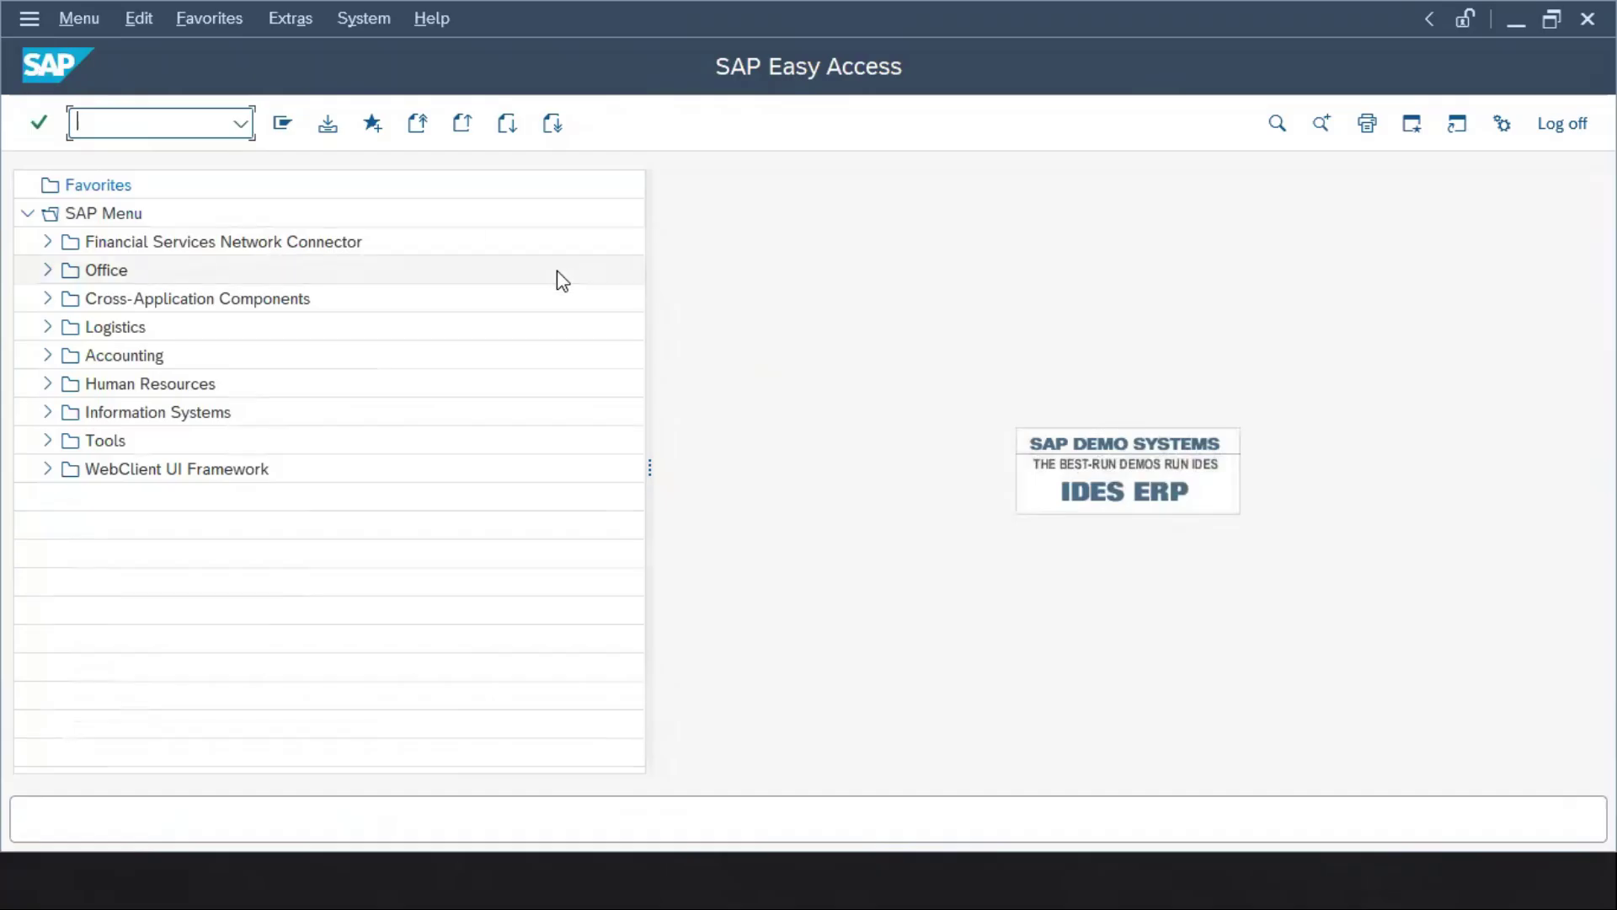
{"action": "key", "text": "alt+Tab"}
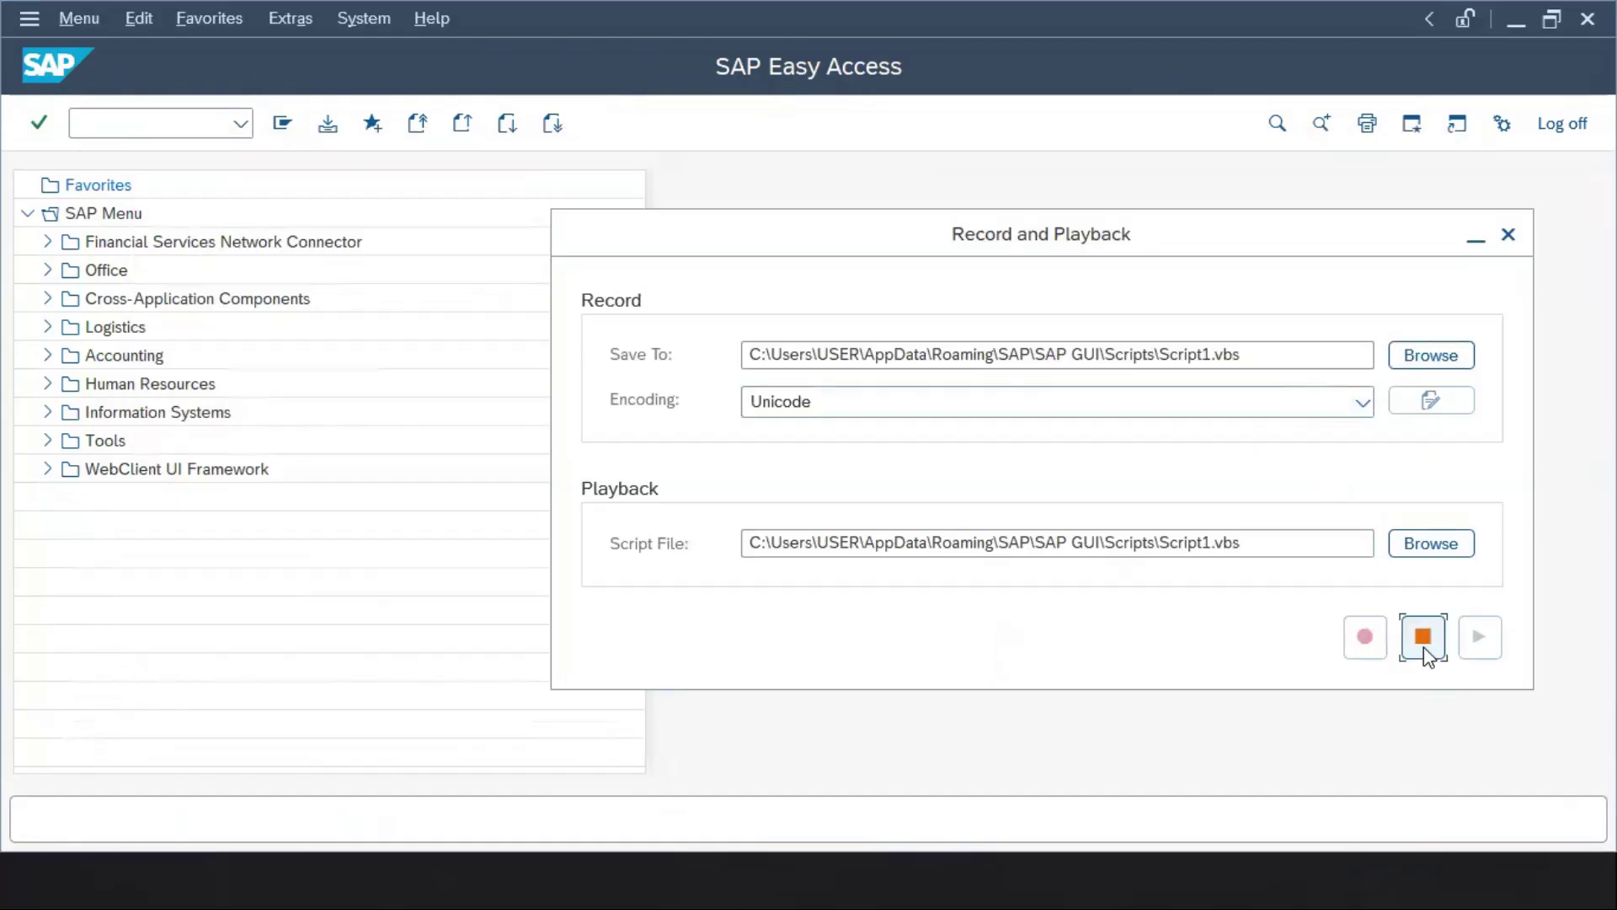
{"action": "left_click", "coordinate": [1423, 647]}
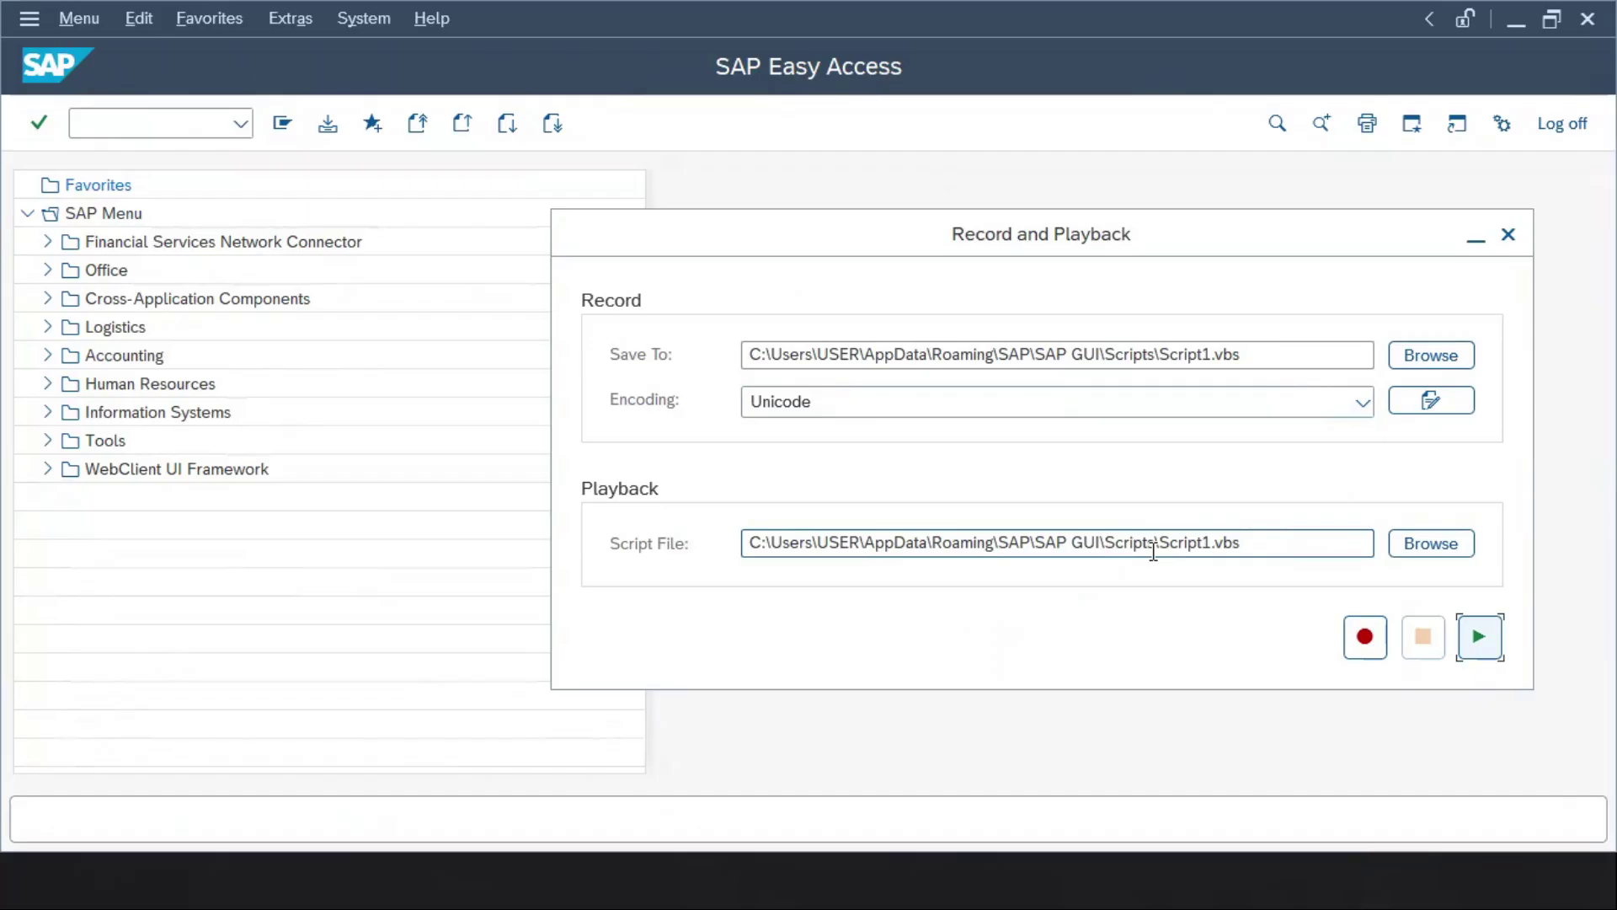
Step: Copy the Scripts folder path from the Script File field and open it through Run
{"action": "left_click_drag", "start_coordinate": [1154, 552], "coordinate": [720, 543]}
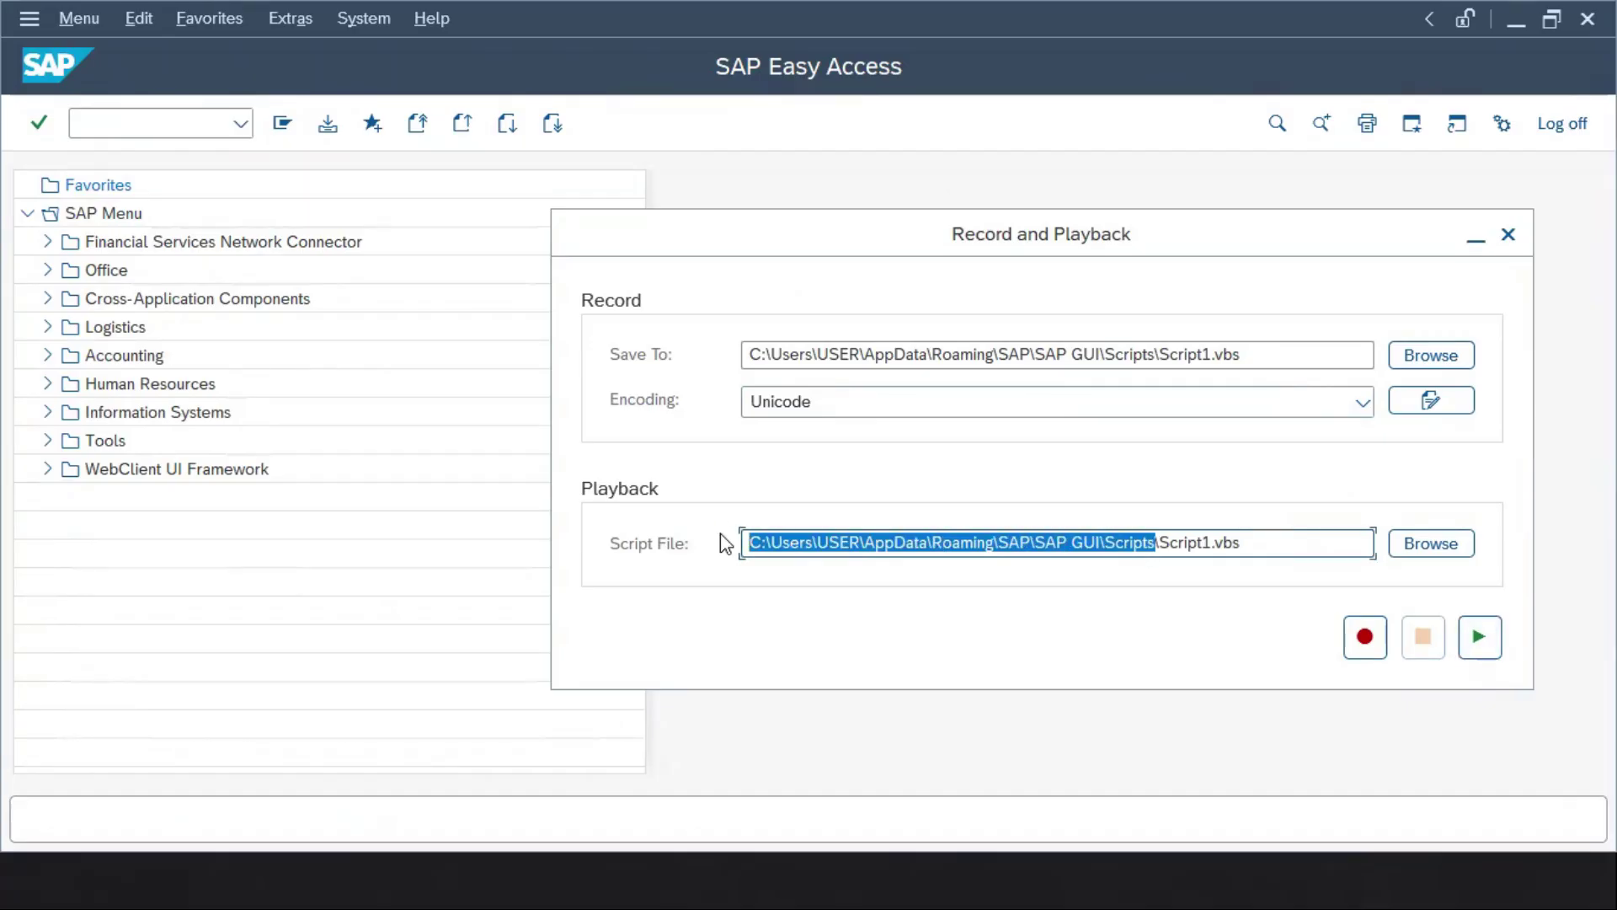
{"action": "key", "text": "ctrl+c"}
{"action": "key", "text": "super+r"}
{"action": "key", "text": "ctrl+v"}
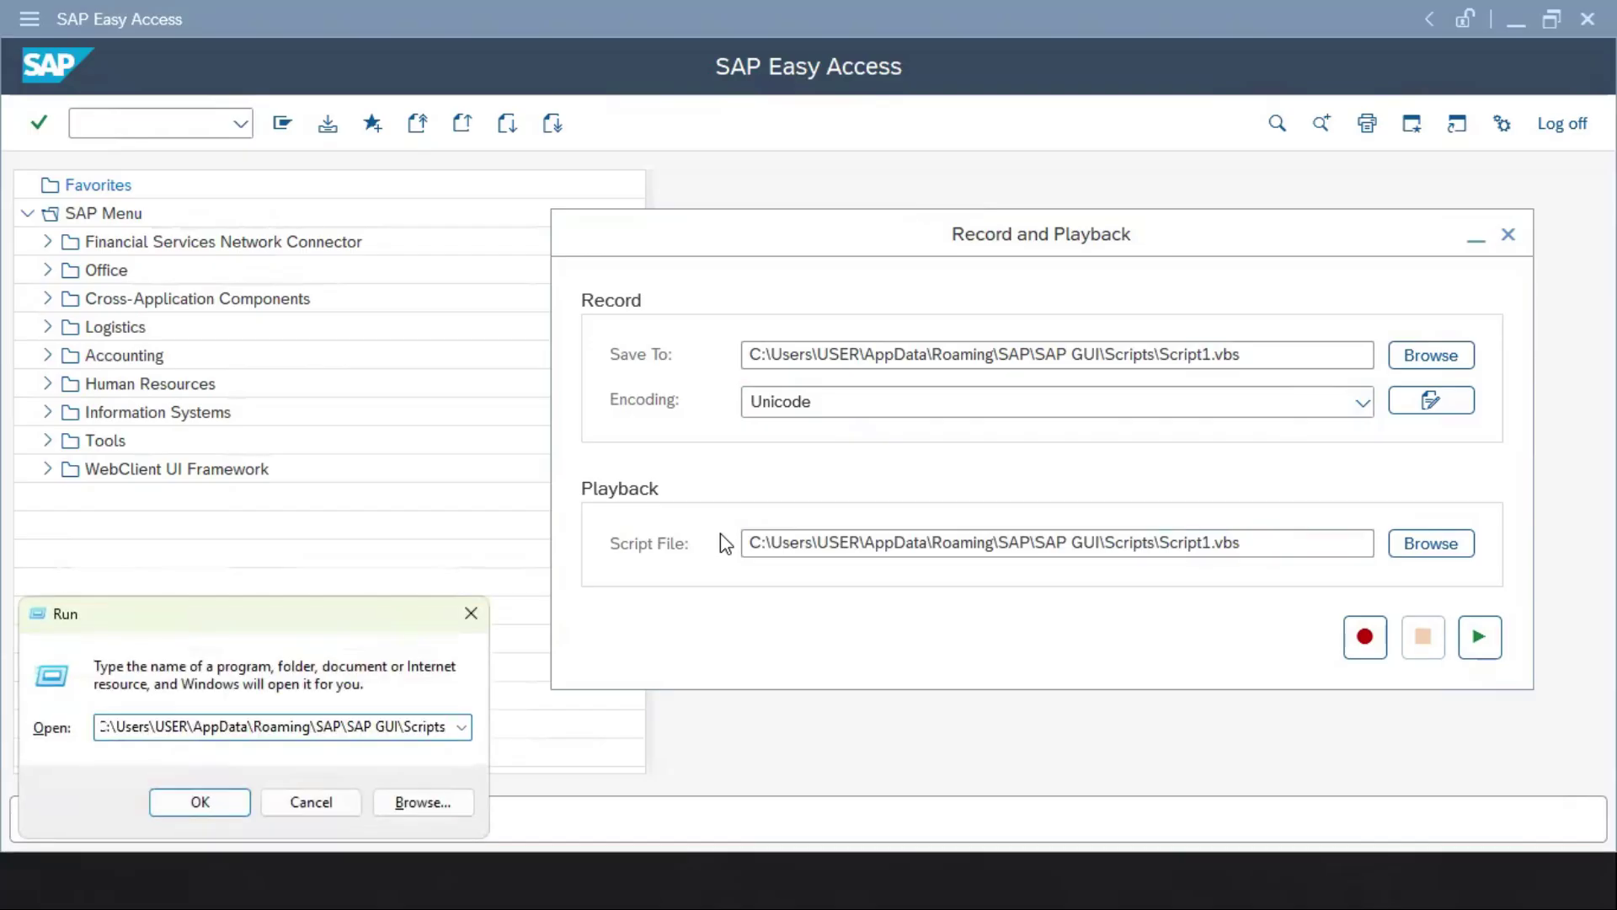
{"action": "key", "text": "Return"}
Step: Open Script1 in Notepad using Edit from its context menu
{"action": "left_click", "coordinate": [438, 218]}
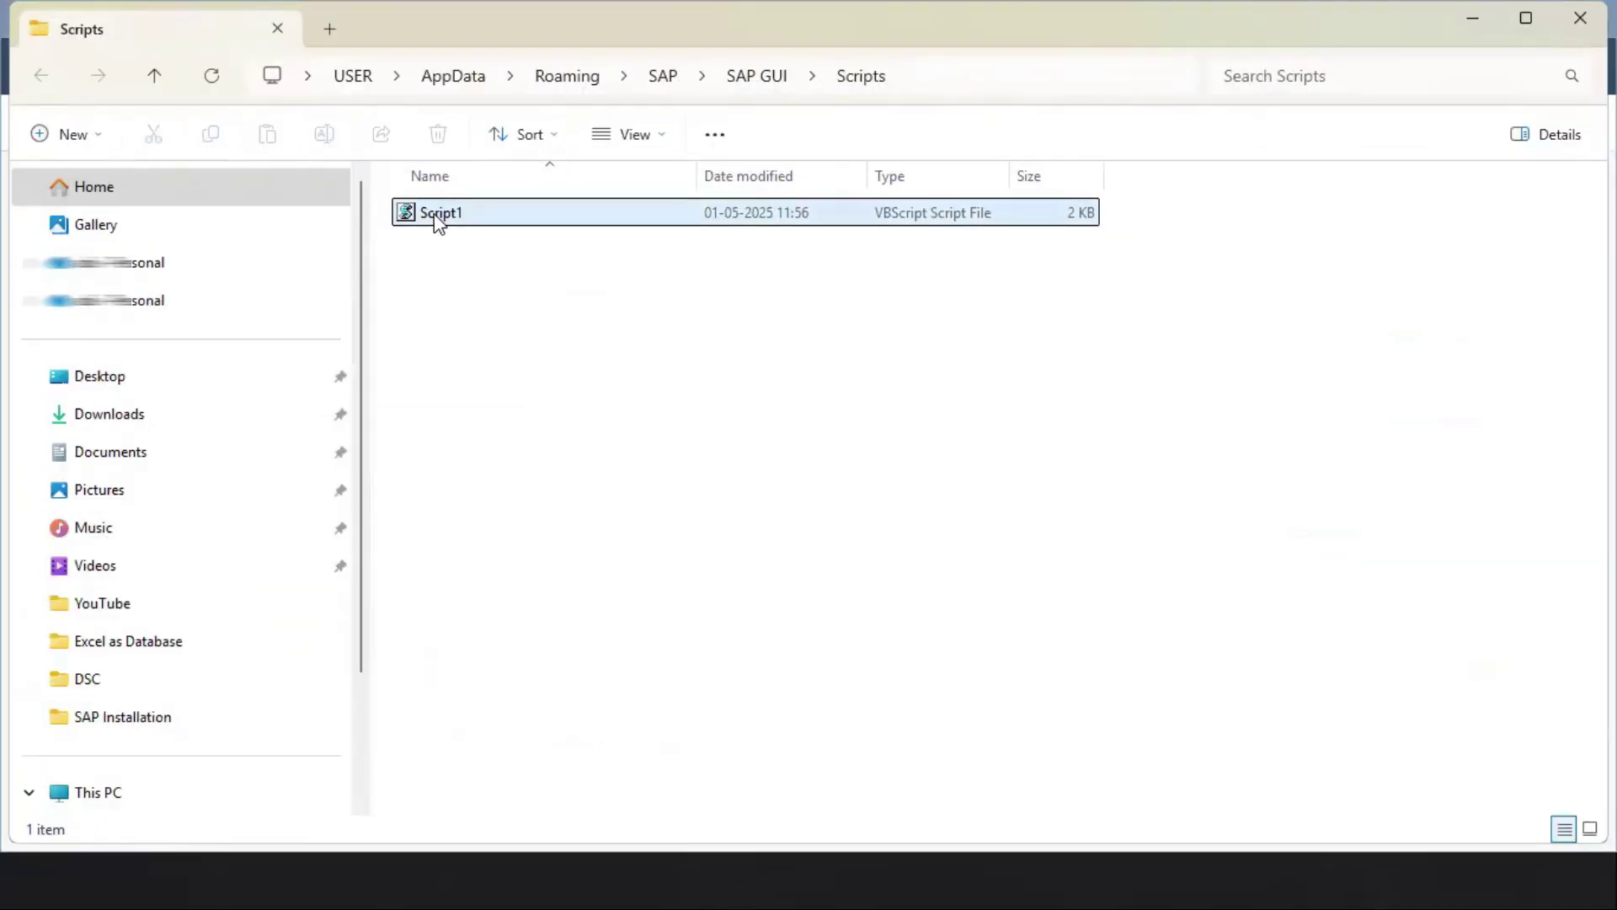
{"action": "right_click", "coordinate": [438, 221]}
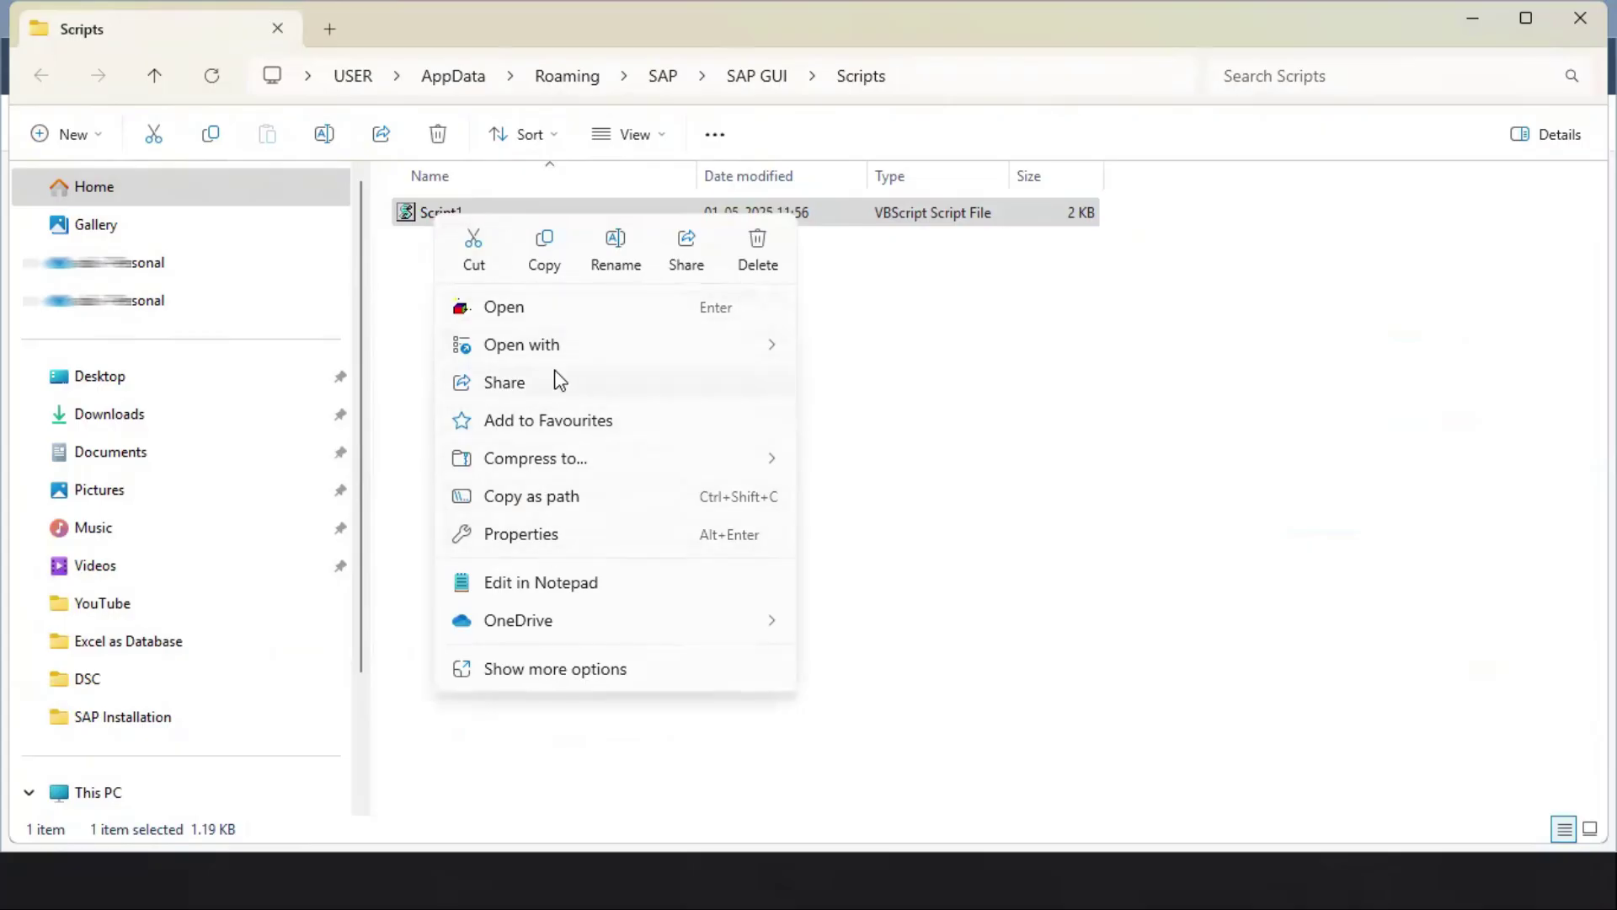
{"action": "left_click", "coordinate": [526, 585]}
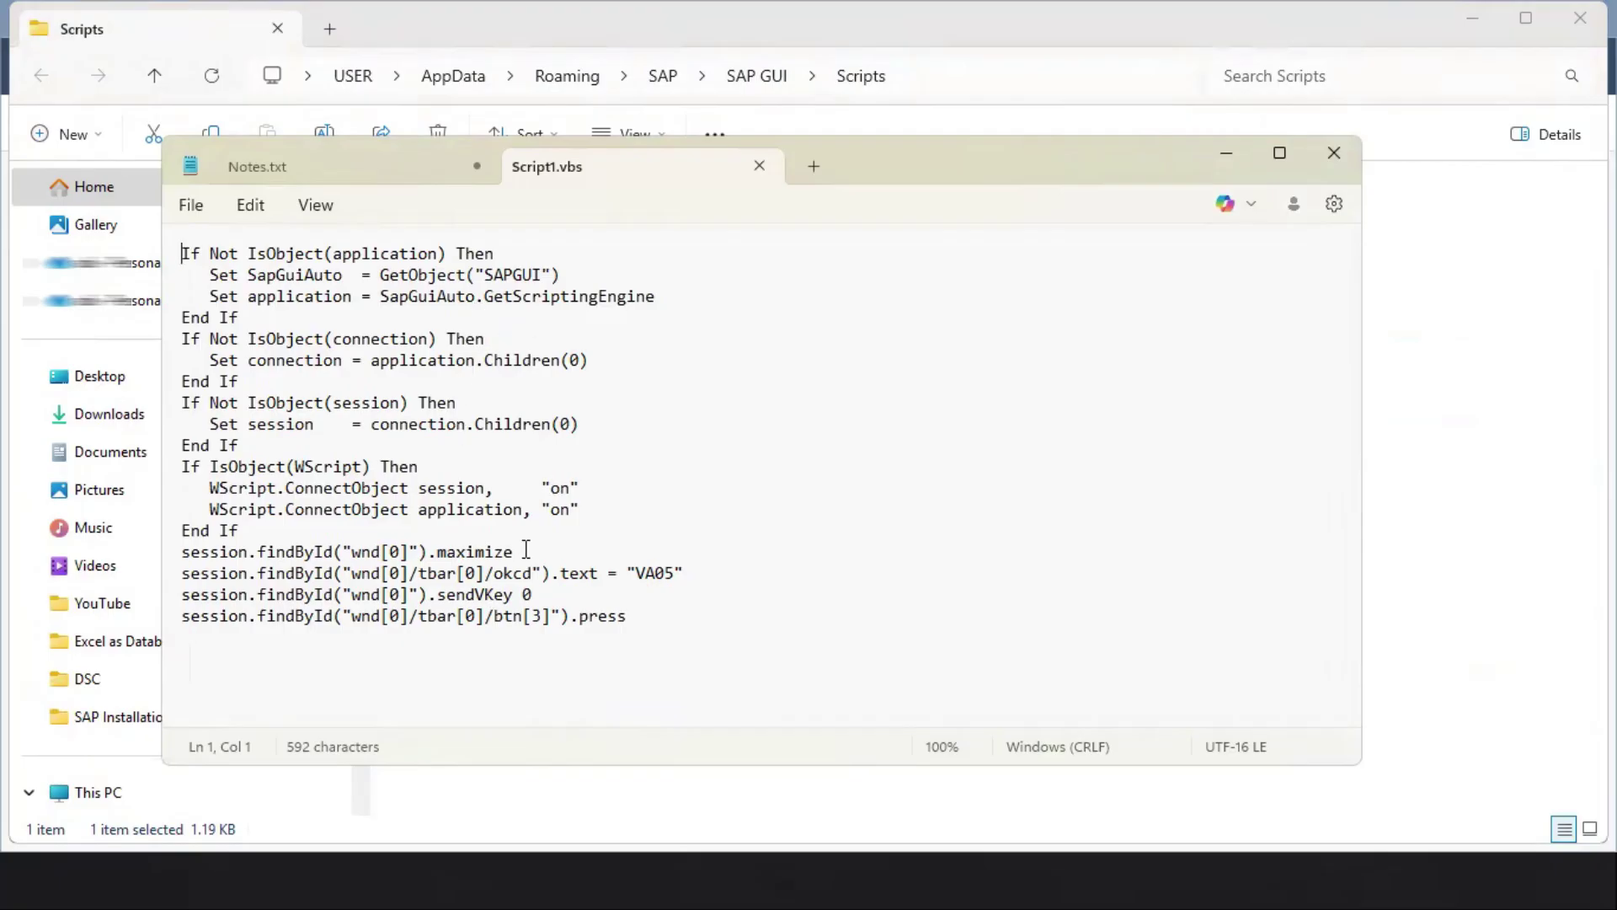
Step: Inspect the VA05 transaction line in Script1.vbs, then close Notepad
{"action": "double_click", "coordinate": [640, 571]}
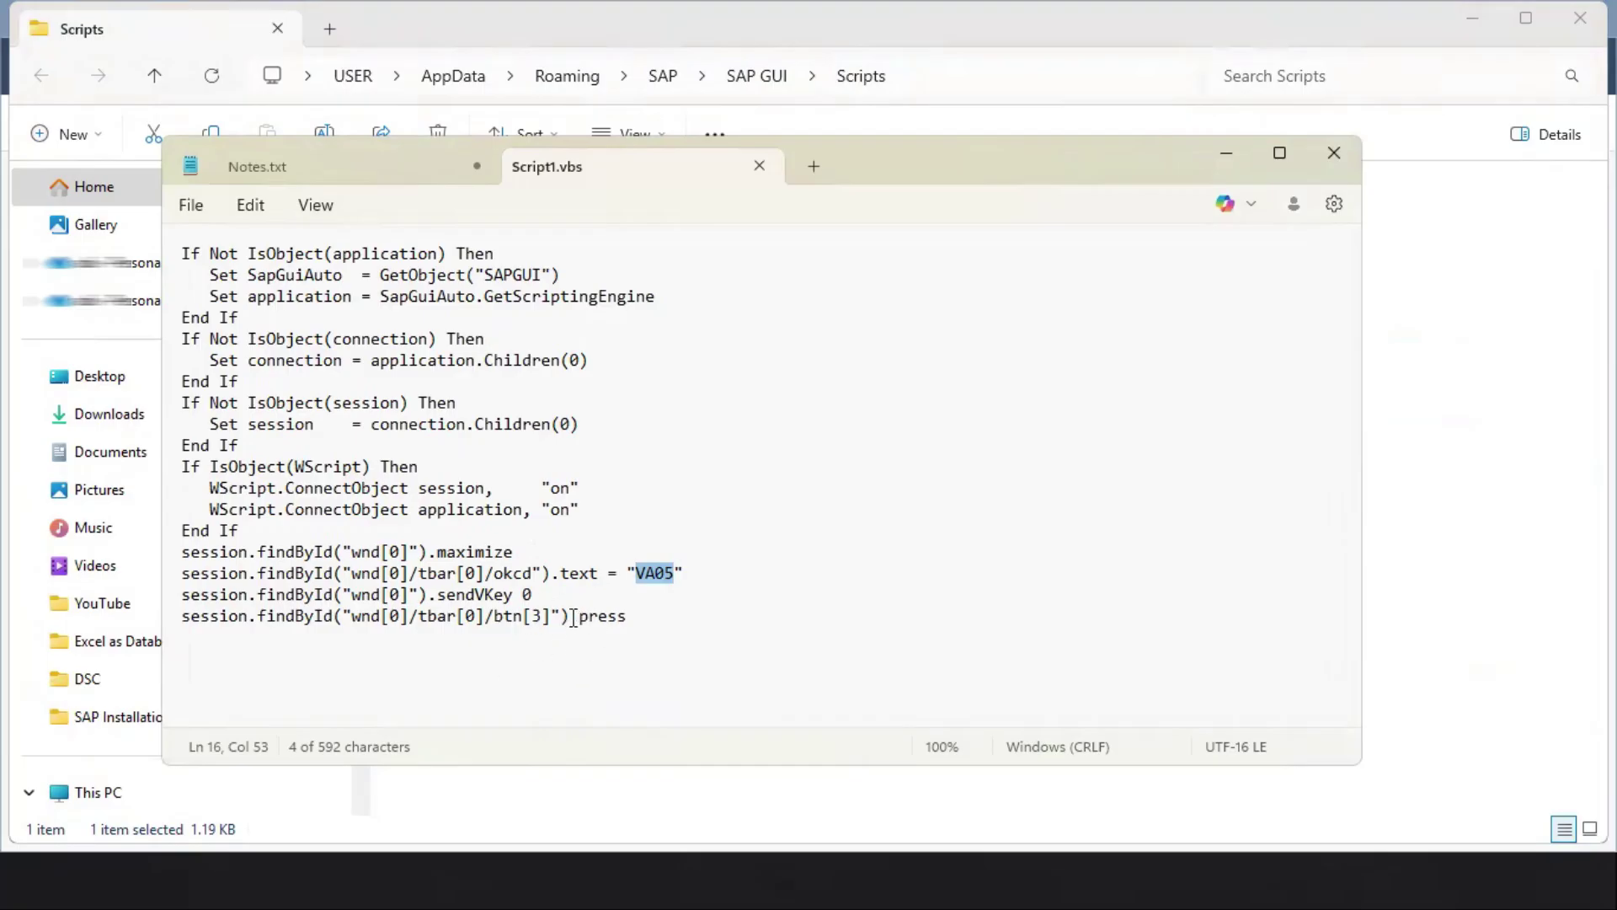
{"action": "left_click", "coordinate": [662, 625]}
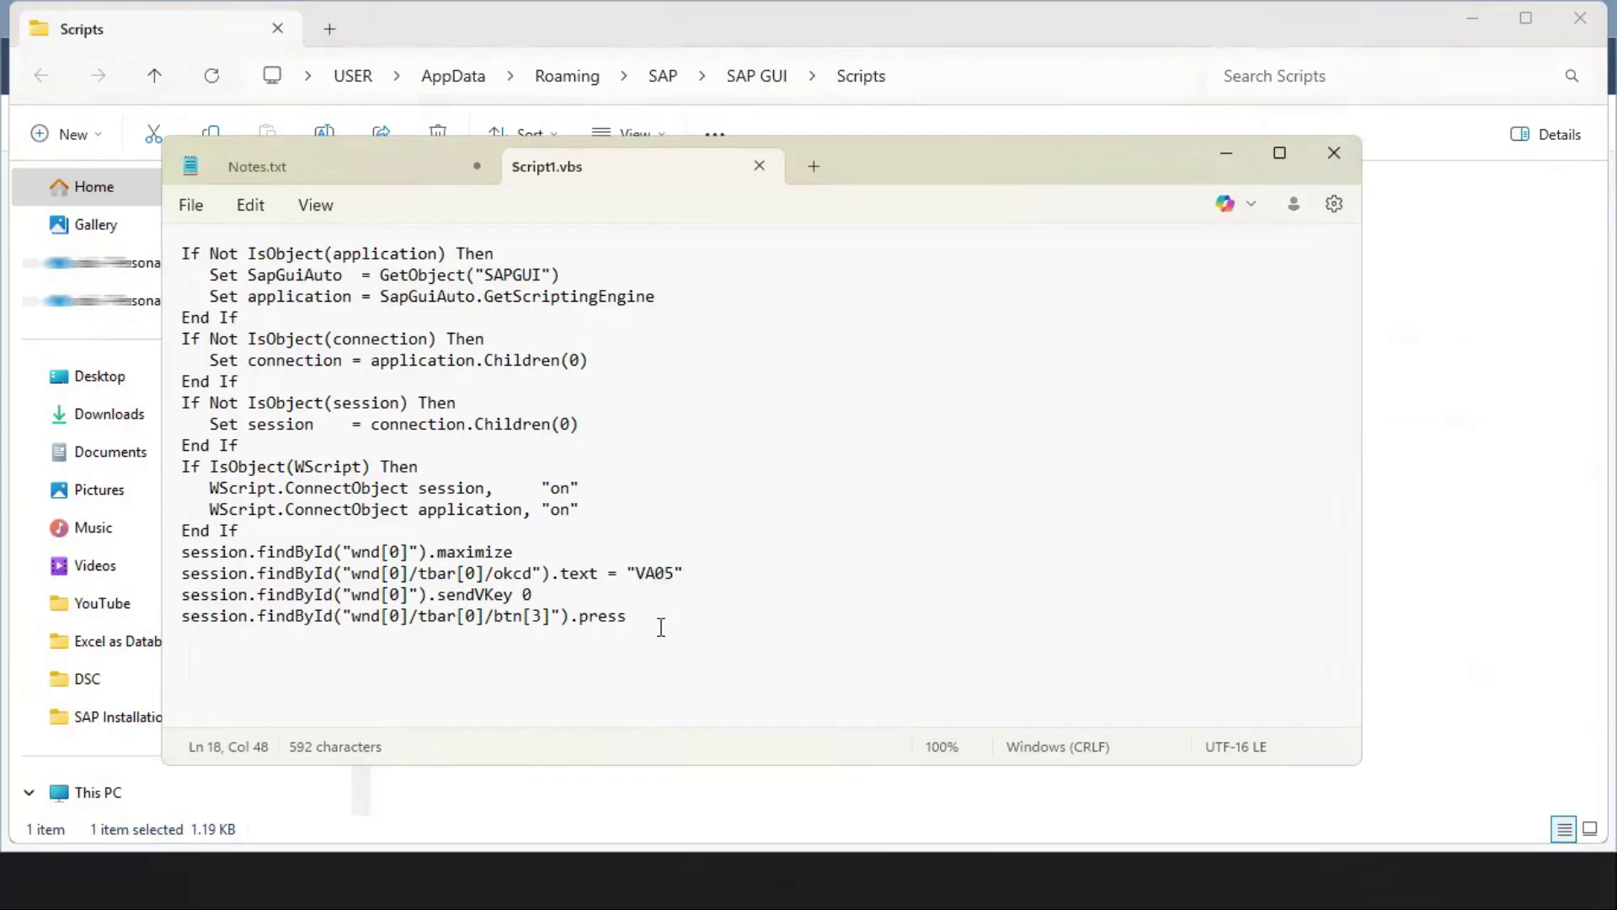
{"action": "double_click", "coordinate": [647, 573]}
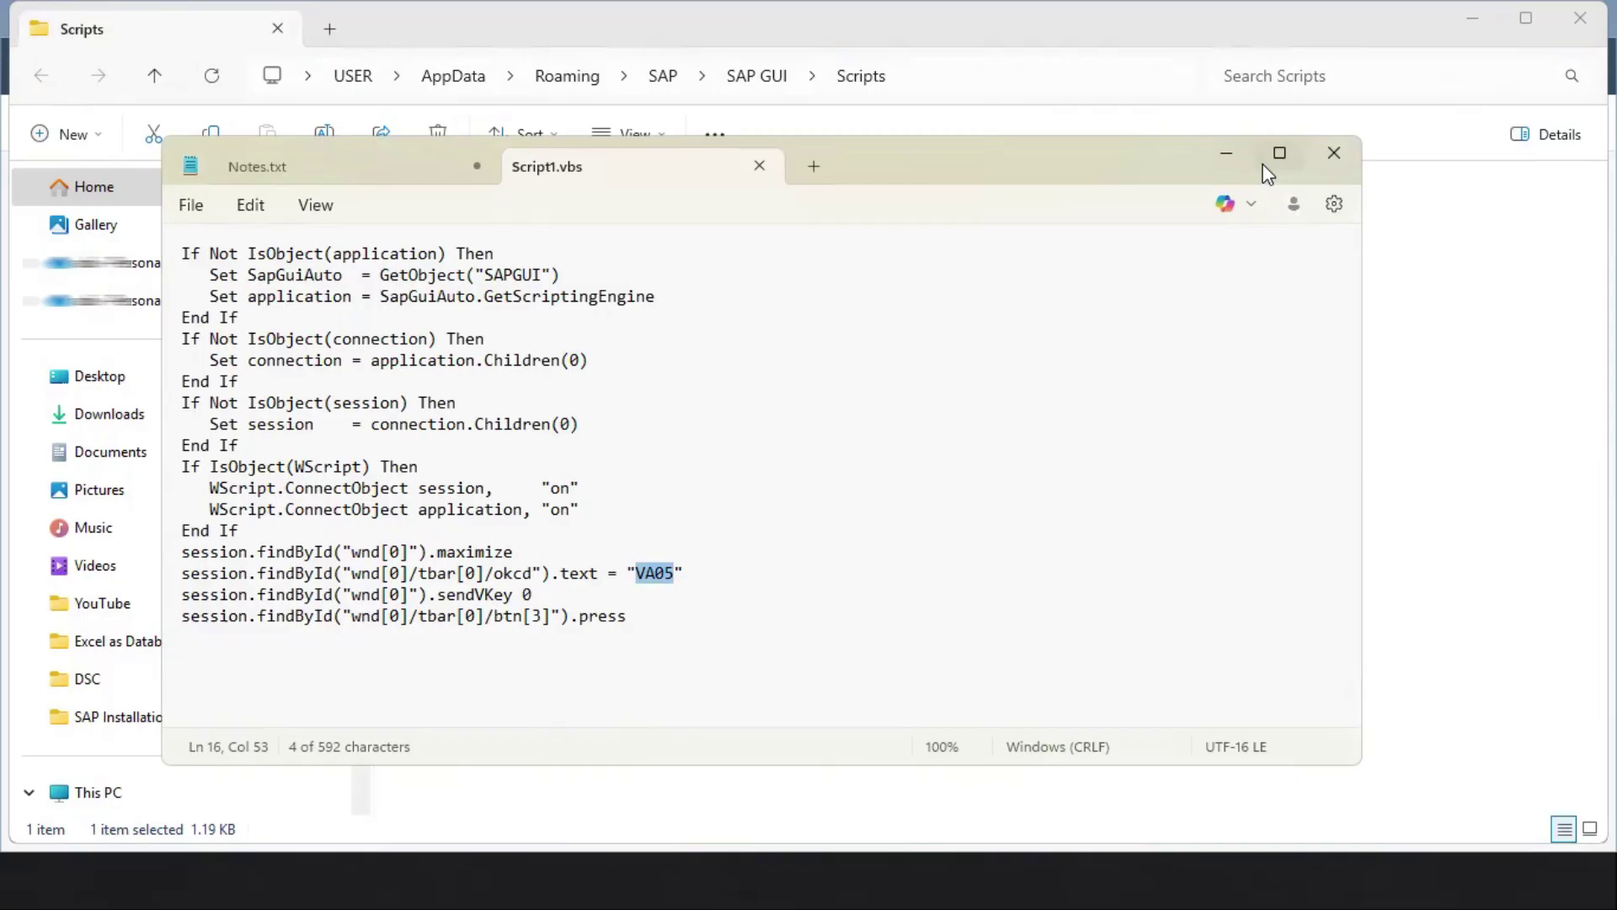
{"action": "left_click", "coordinate": [1334, 152]}
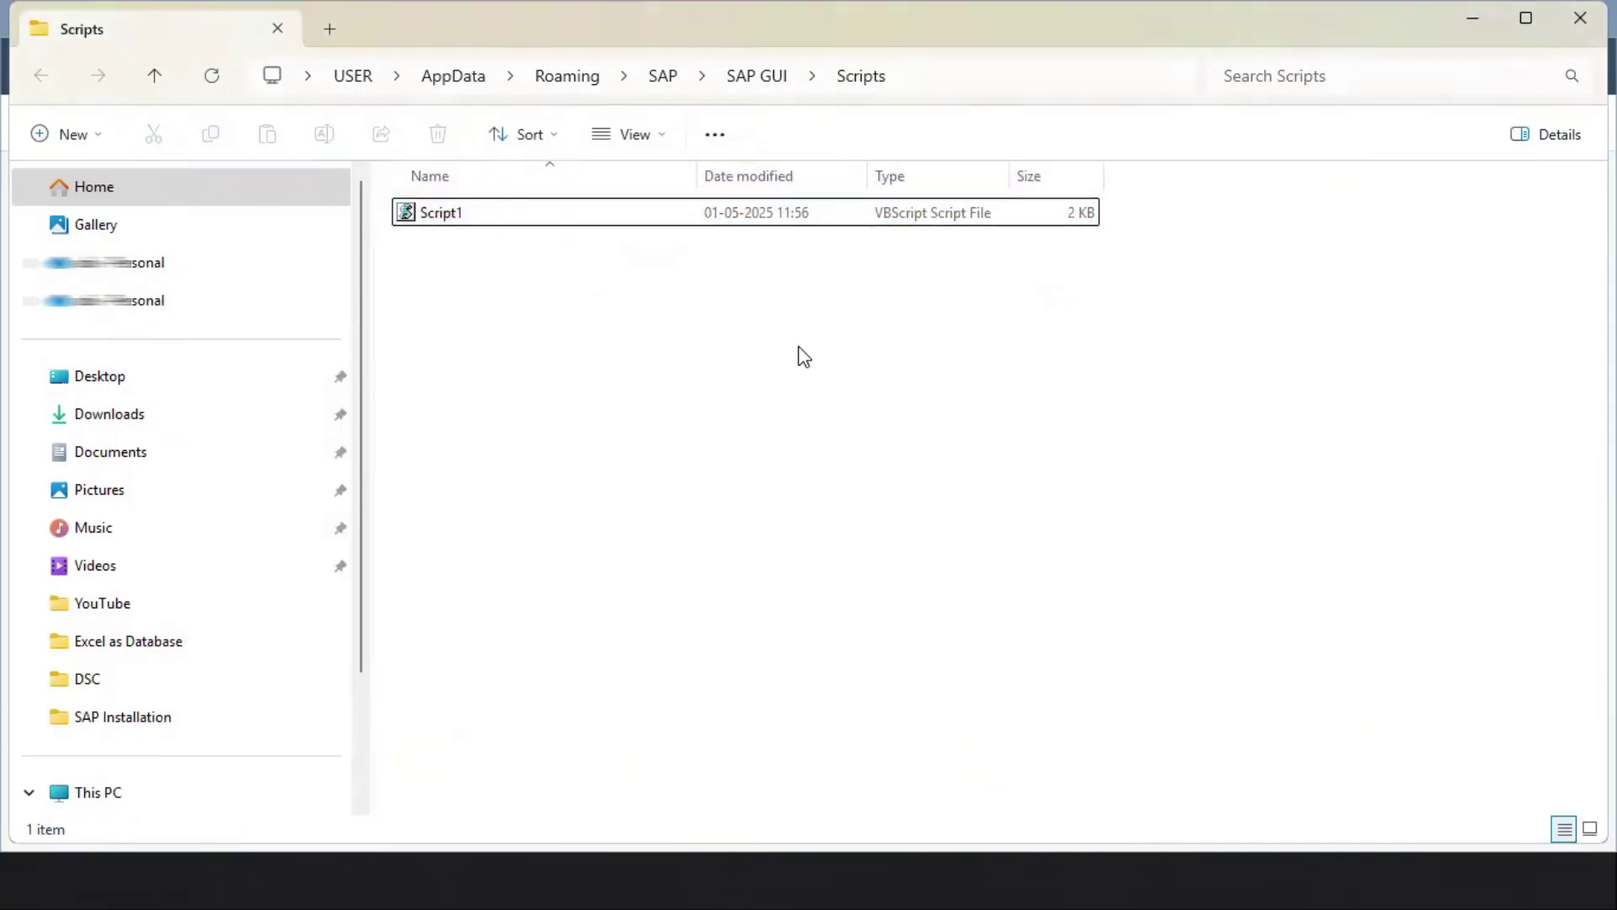
Step: Play back Script1.vbs from Record and Playback and allow its access to SAP GUI
{"action": "key", "text": "alt+Tab"}
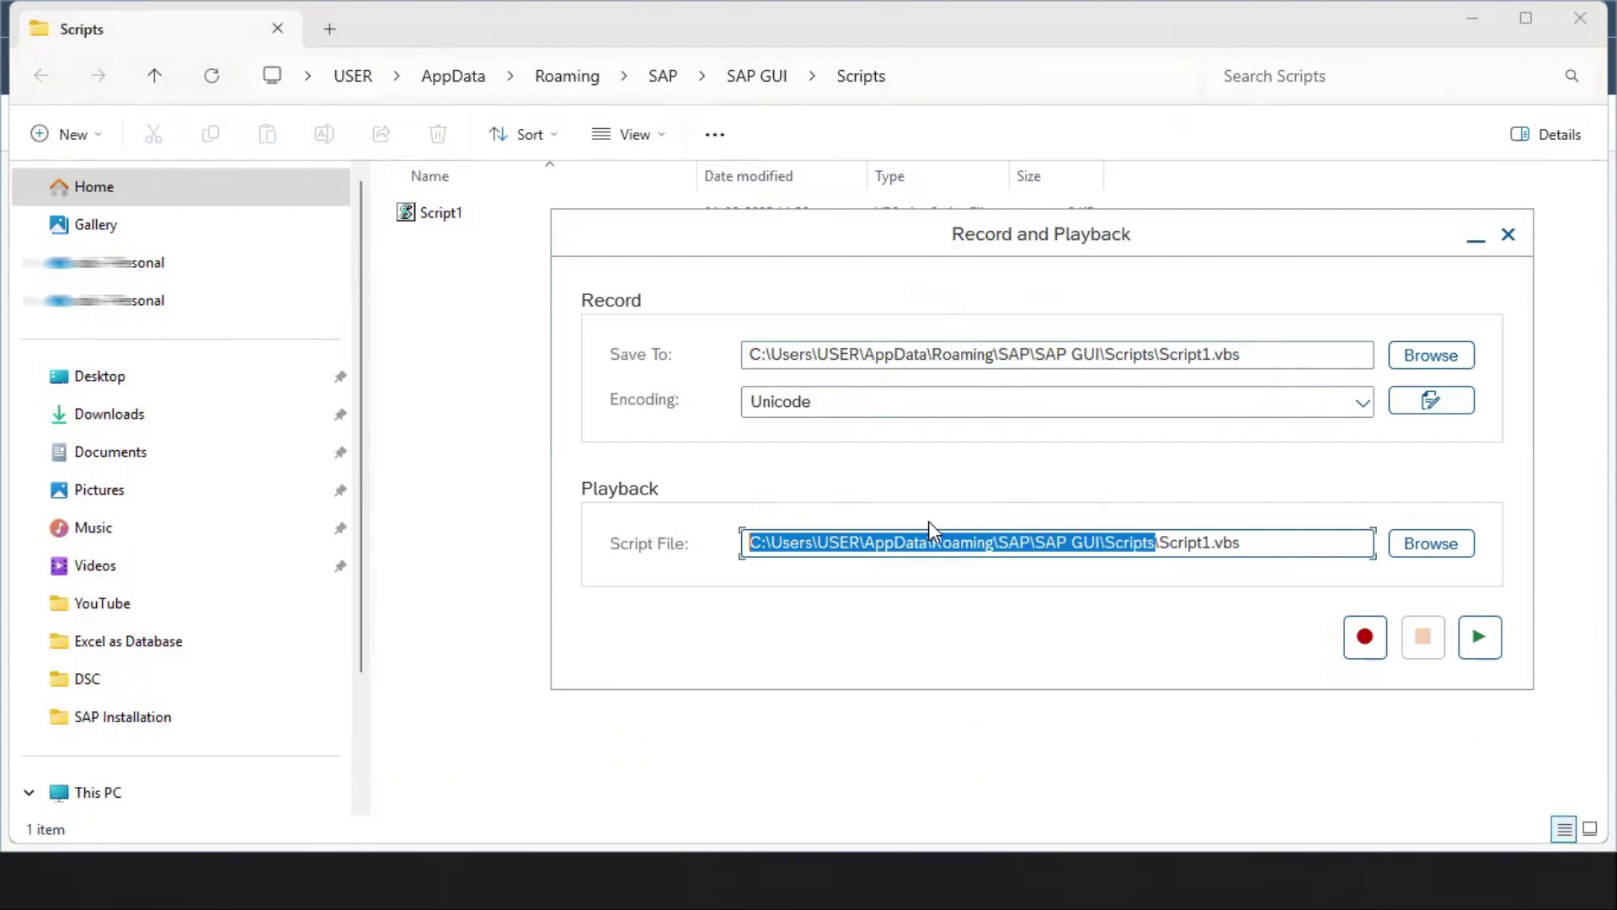
{"action": "left_click", "coordinate": [1473, 18]}
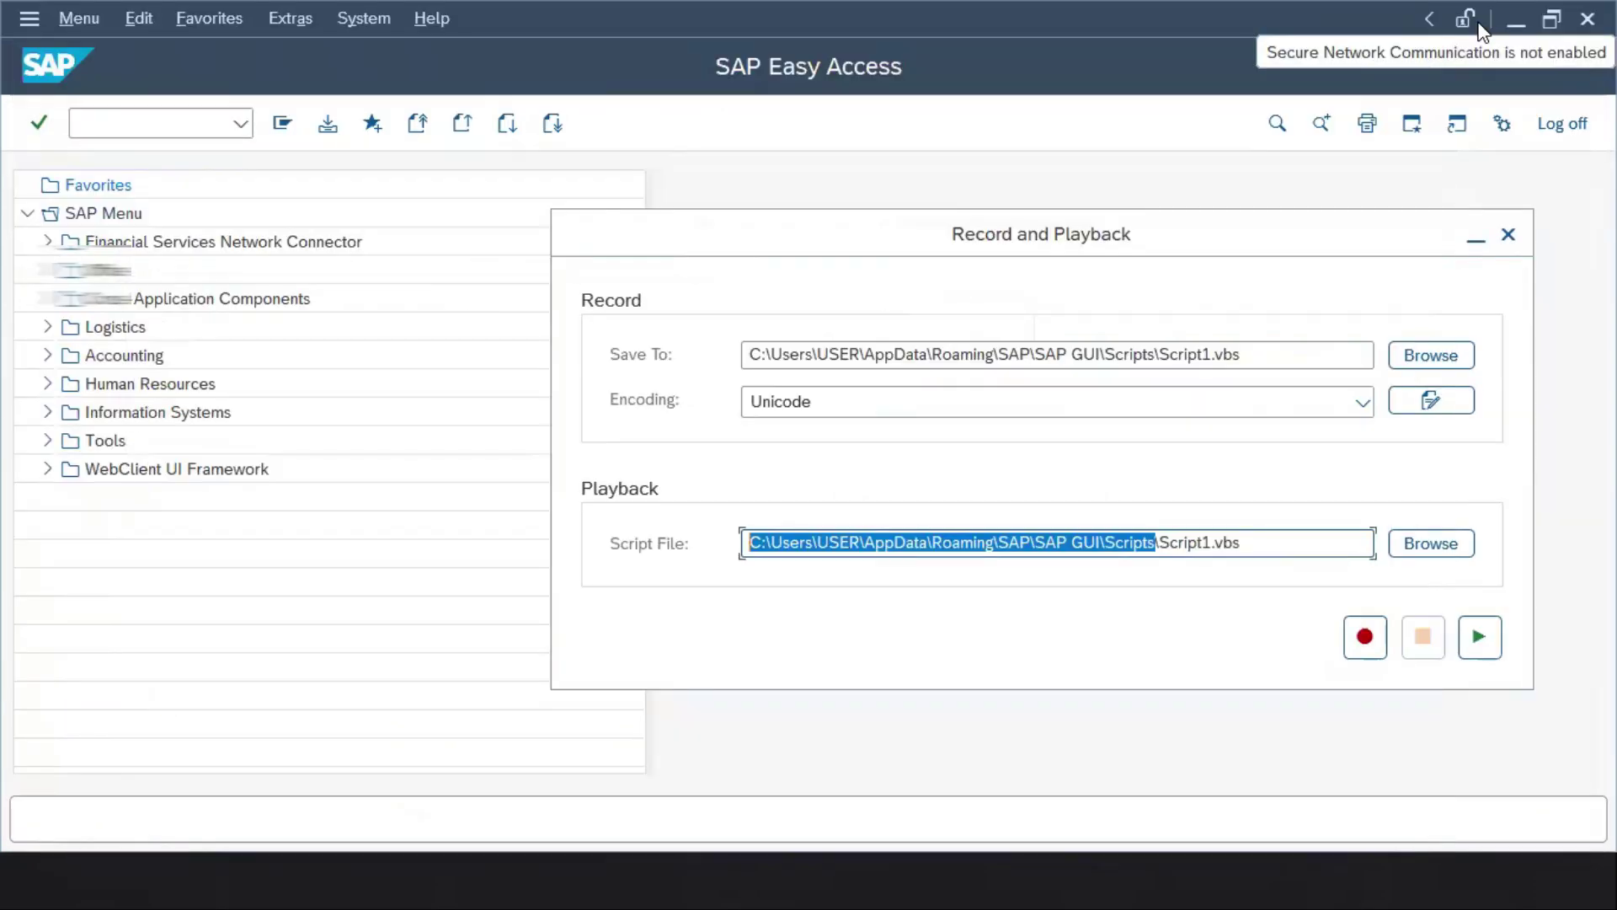
{"action": "left_click", "coordinate": [1480, 637]}
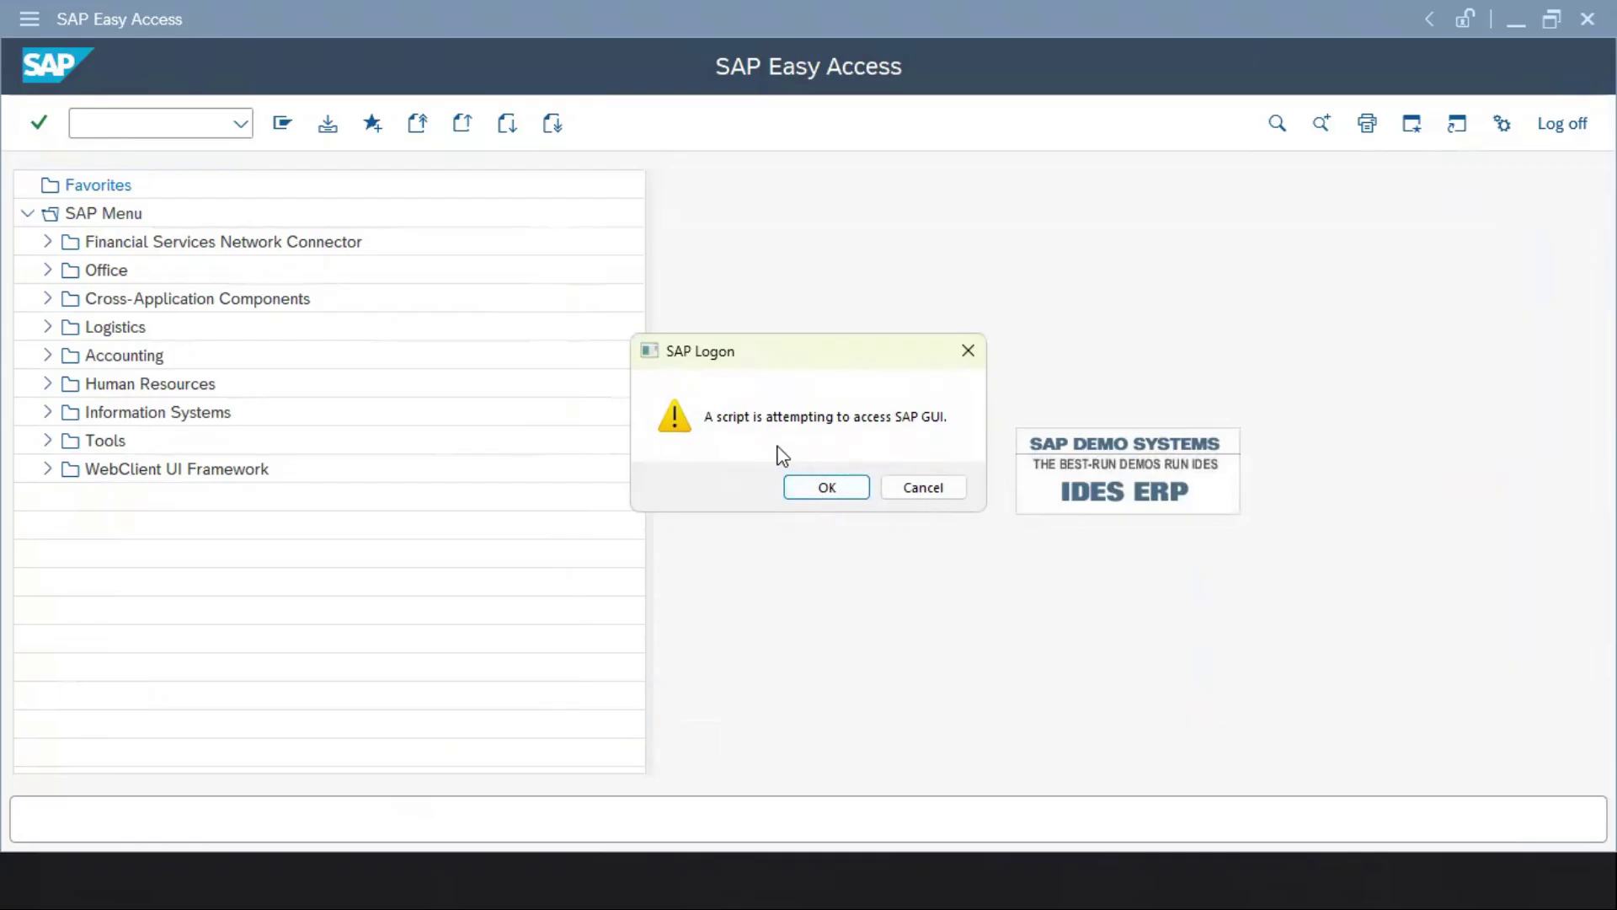
{"action": "left_click", "coordinate": [827, 488]}
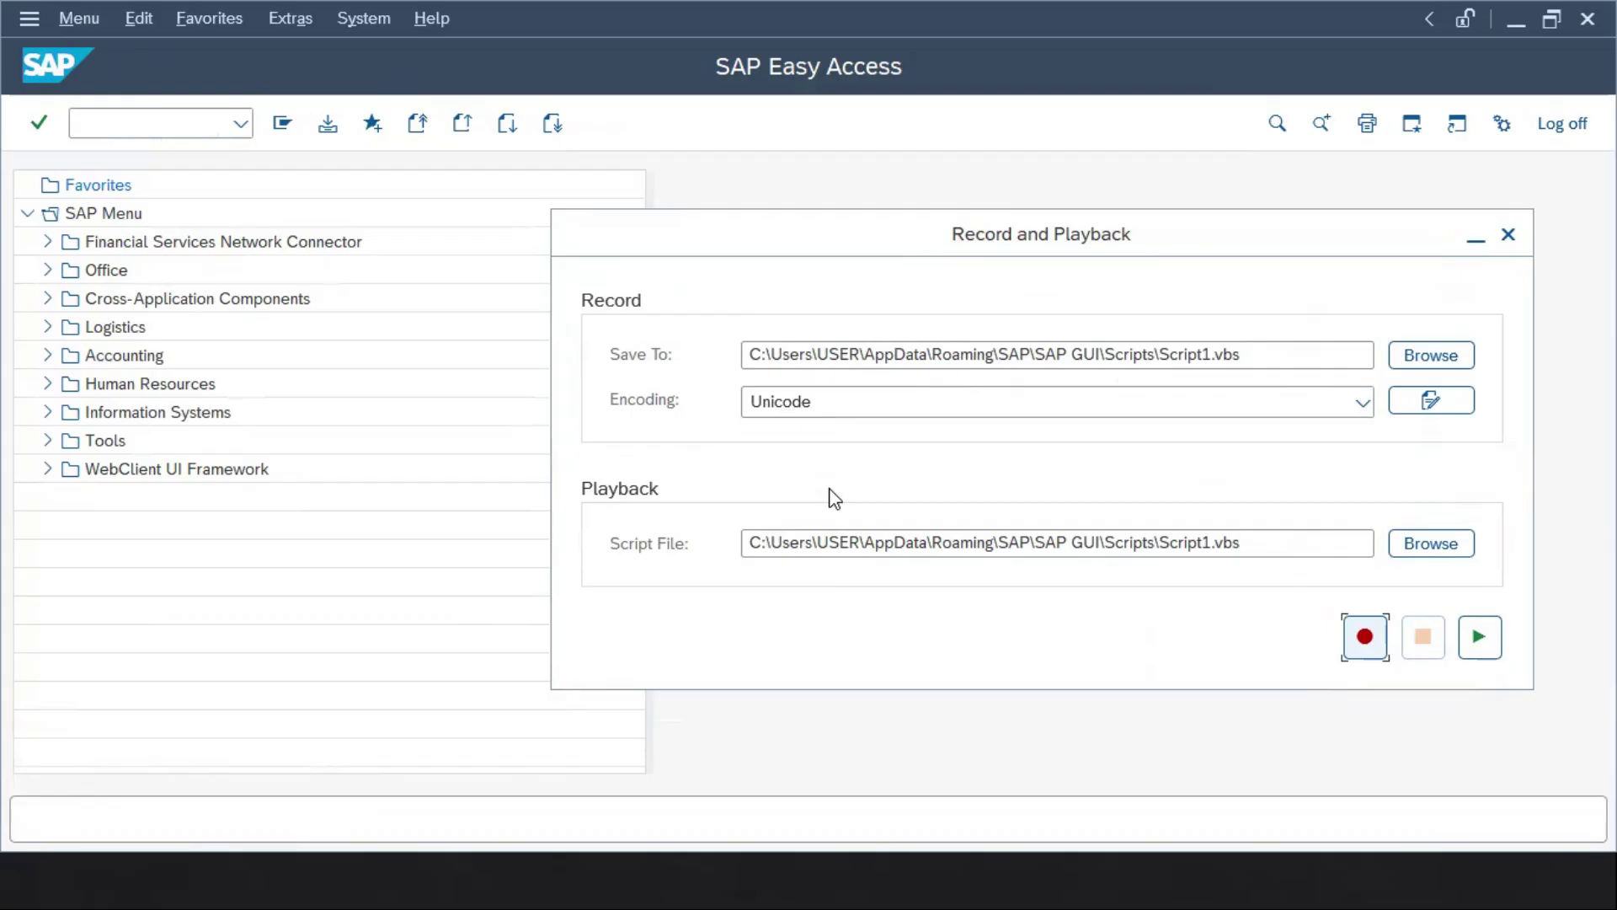
Step: In Options > Scripting, uncheck both Notify boxes (attach and open connection) and apply
{"action": "left_click", "coordinate": [1502, 123]}
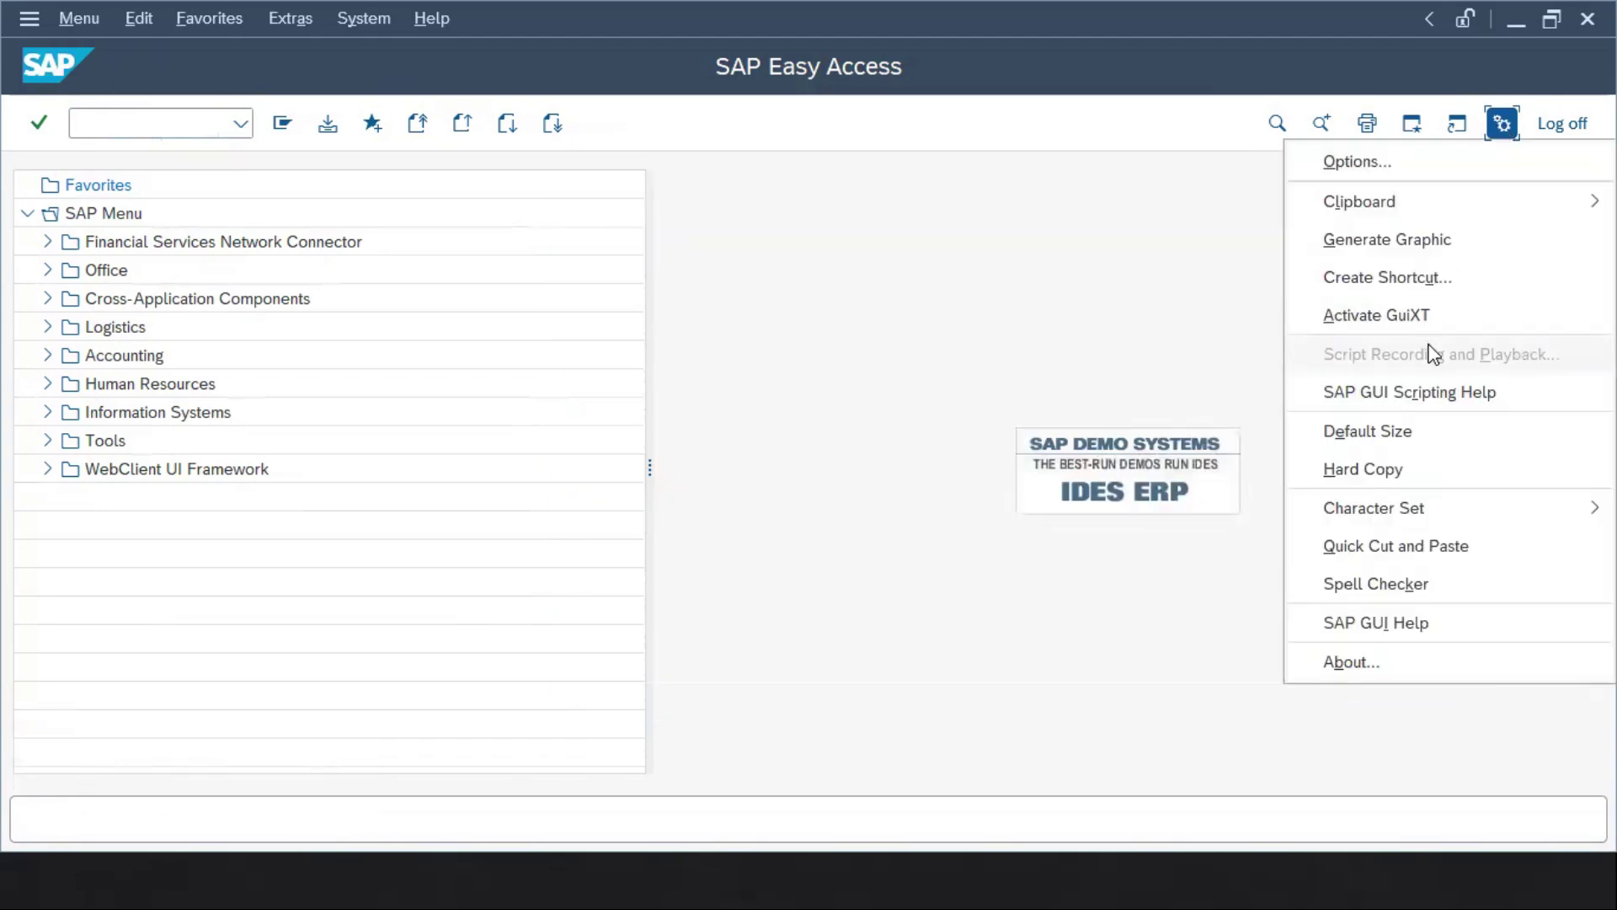
{"action": "left_click", "coordinate": [1340, 167]}
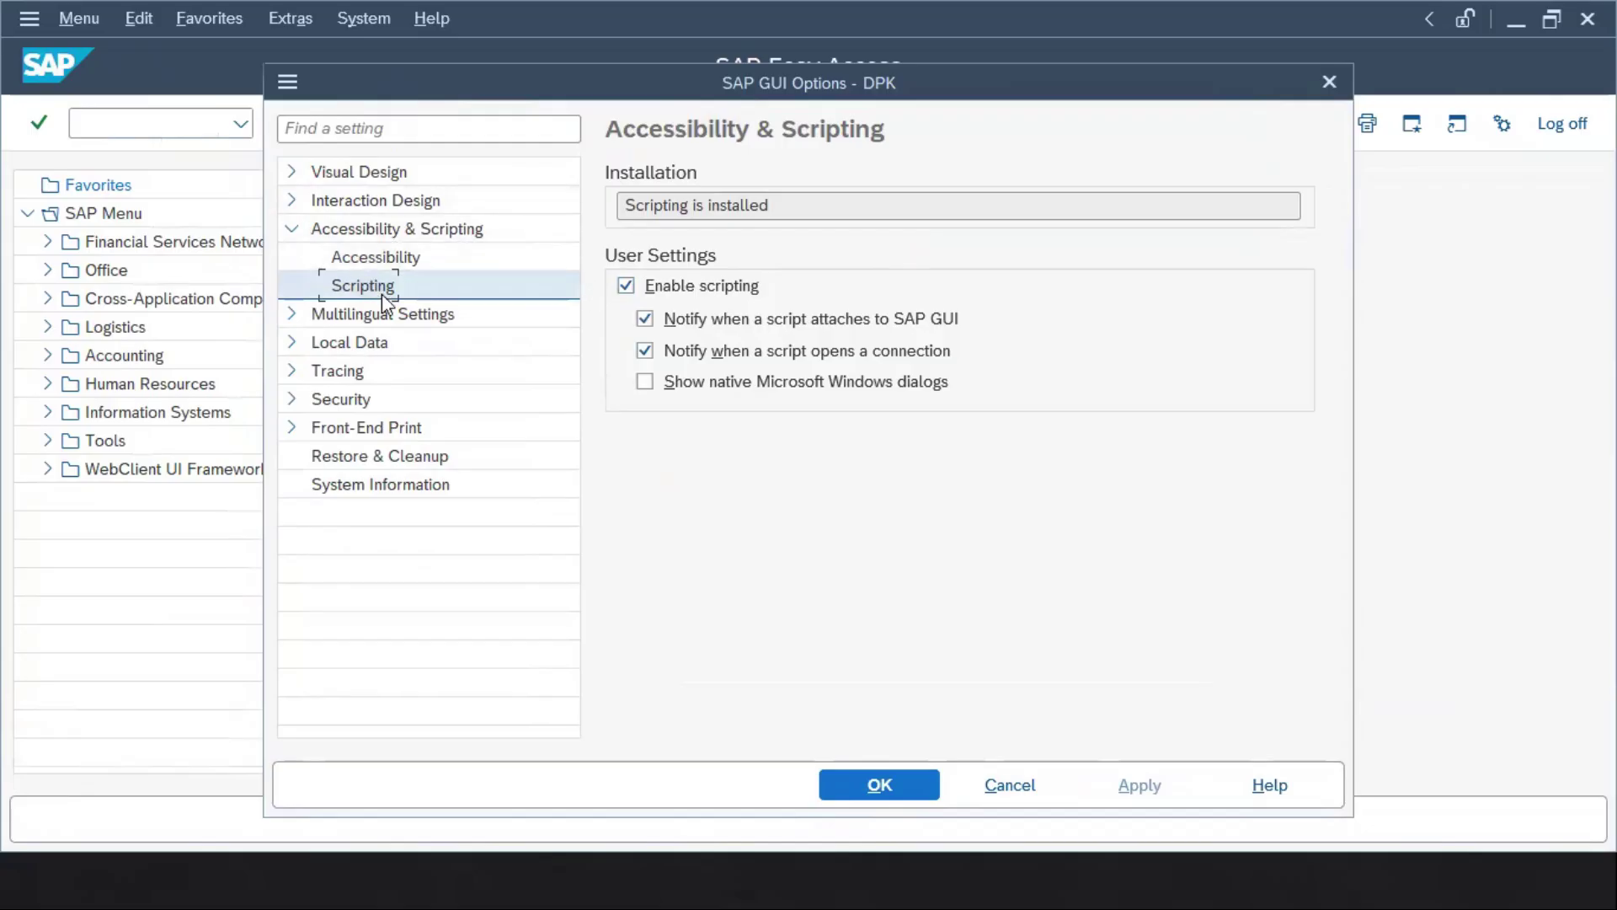
{"action": "left_click", "coordinate": [644, 320]}
{"action": "left_click", "coordinate": [645, 350]}
{"action": "left_click", "coordinate": [1085, 789]}
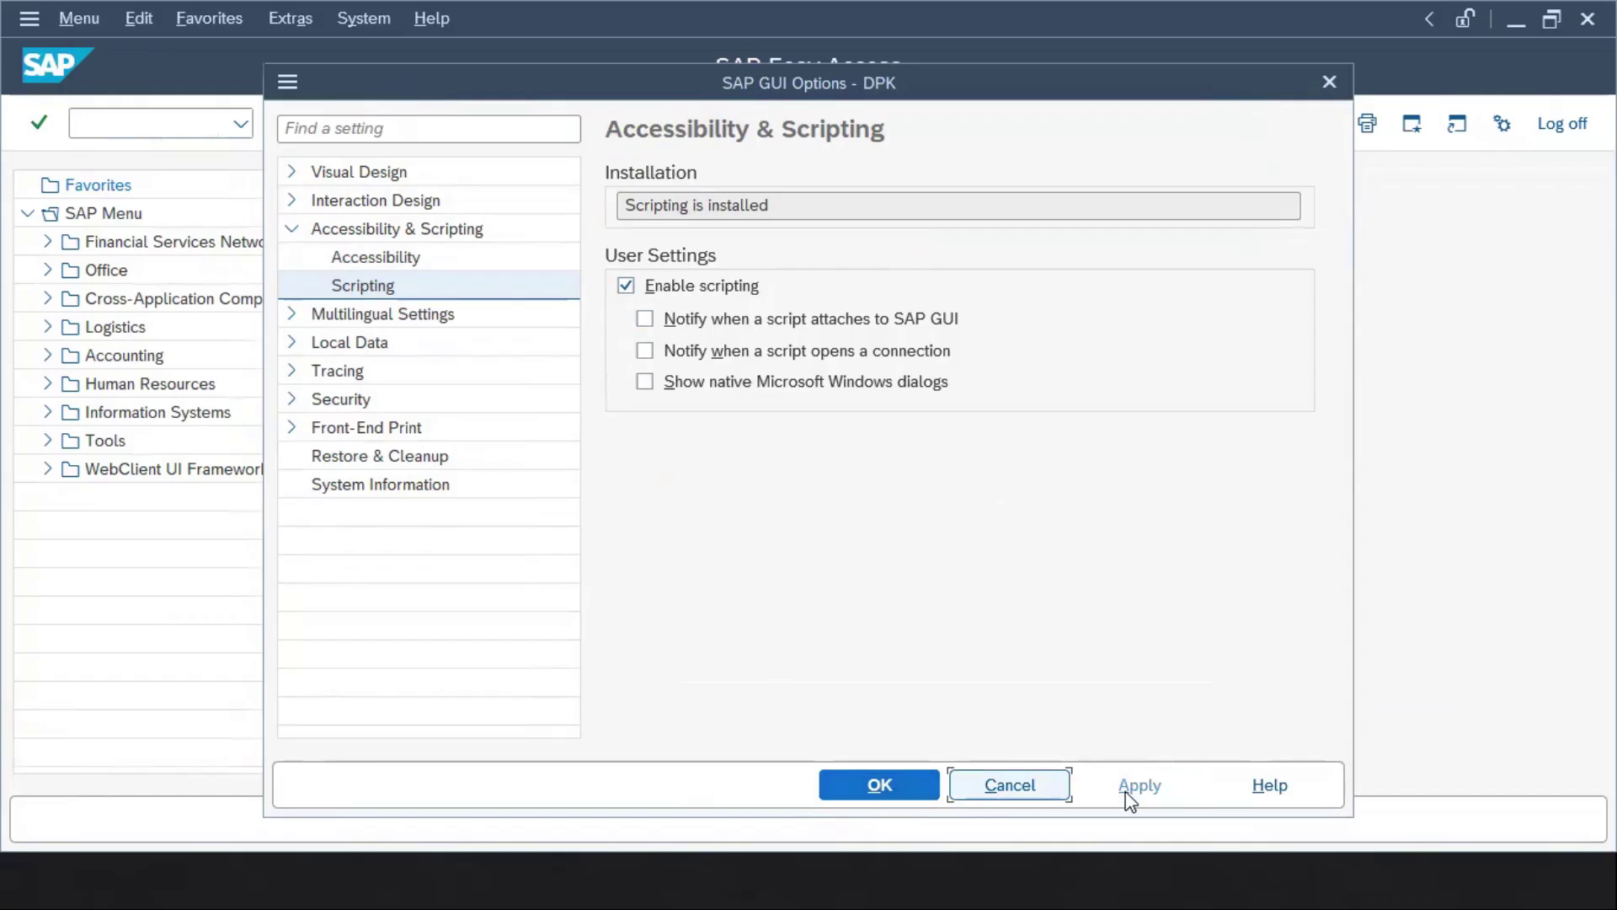
{"action": "left_click", "coordinate": [883, 789]}
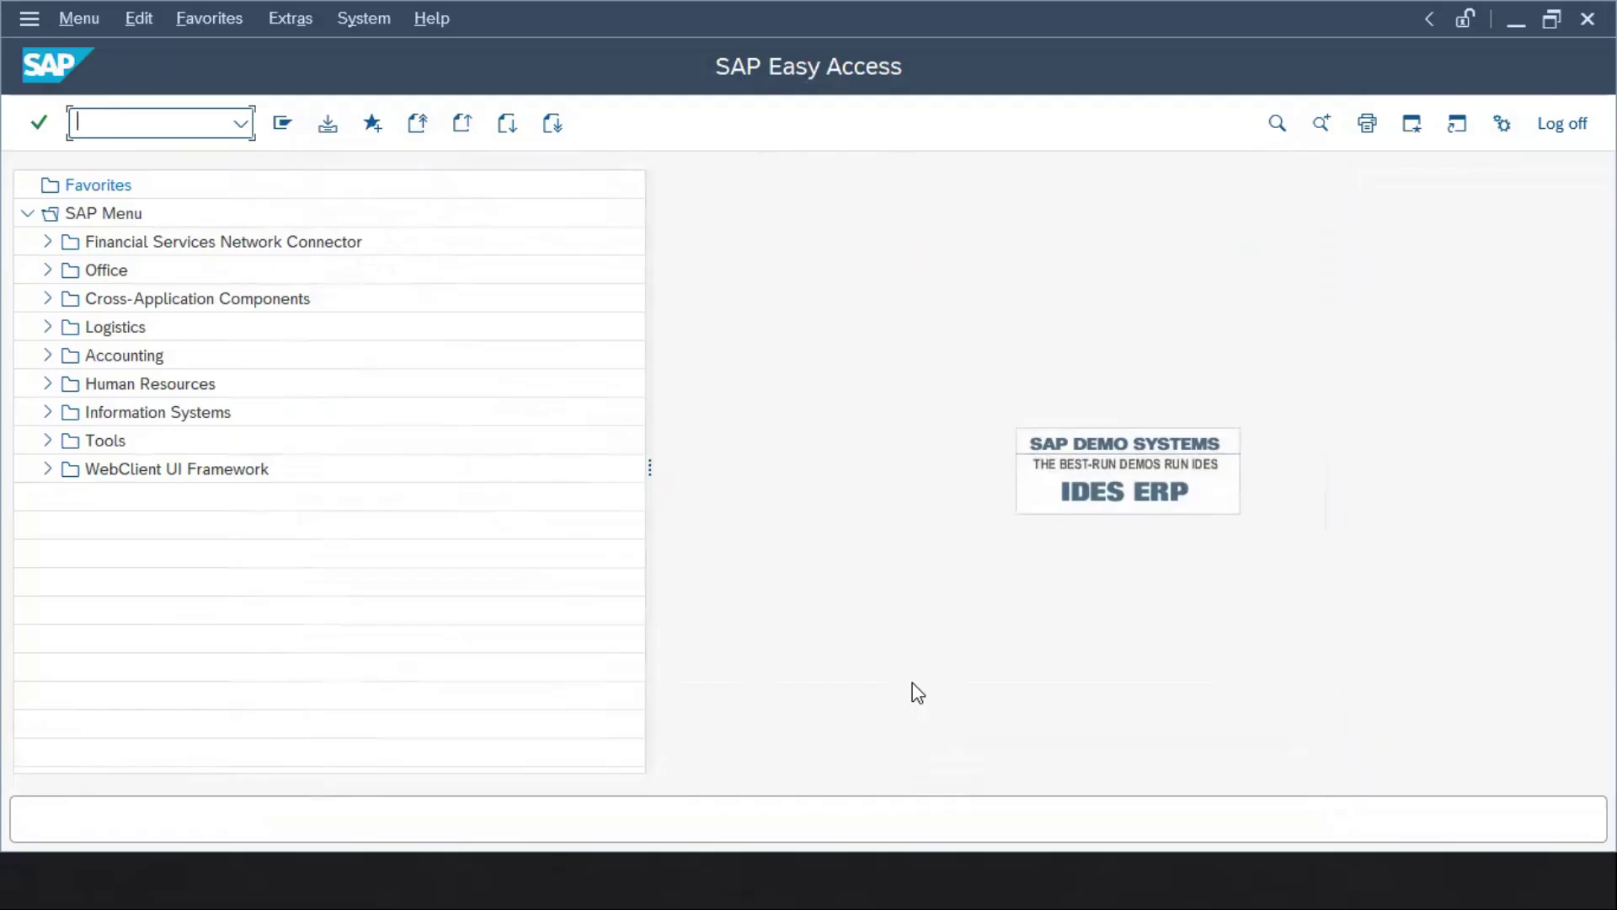
Step: Replay Script1.vbs from the Record and Playback window, now with no scripting warning
{"action": "key", "text": "alt+Tab"}
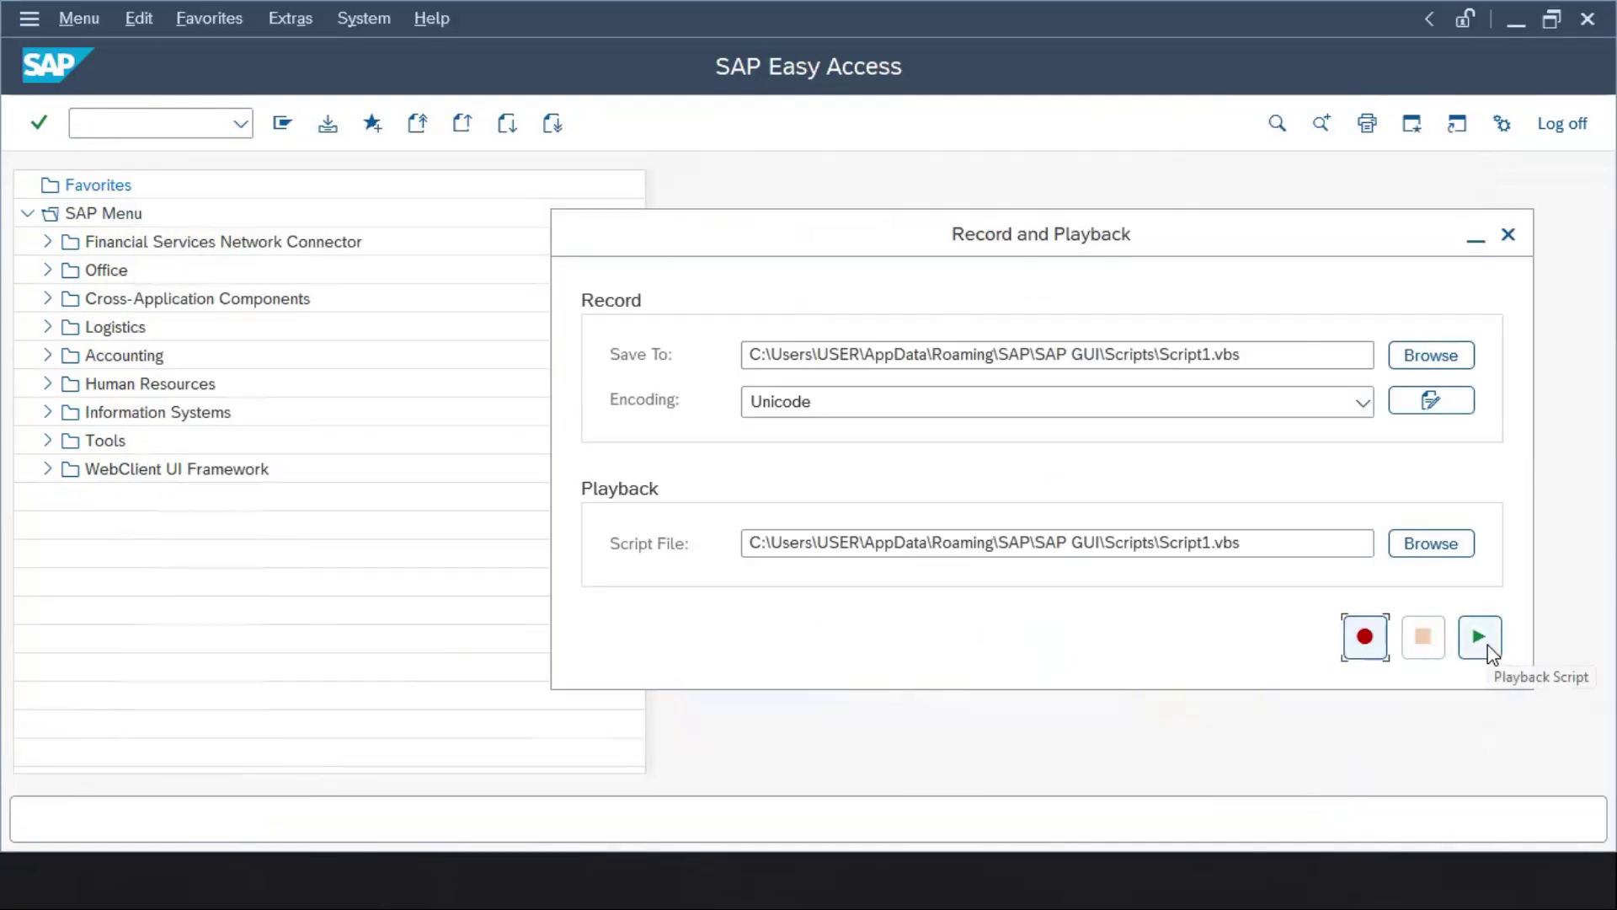
{"action": "left_click", "coordinate": [1488, 646]}
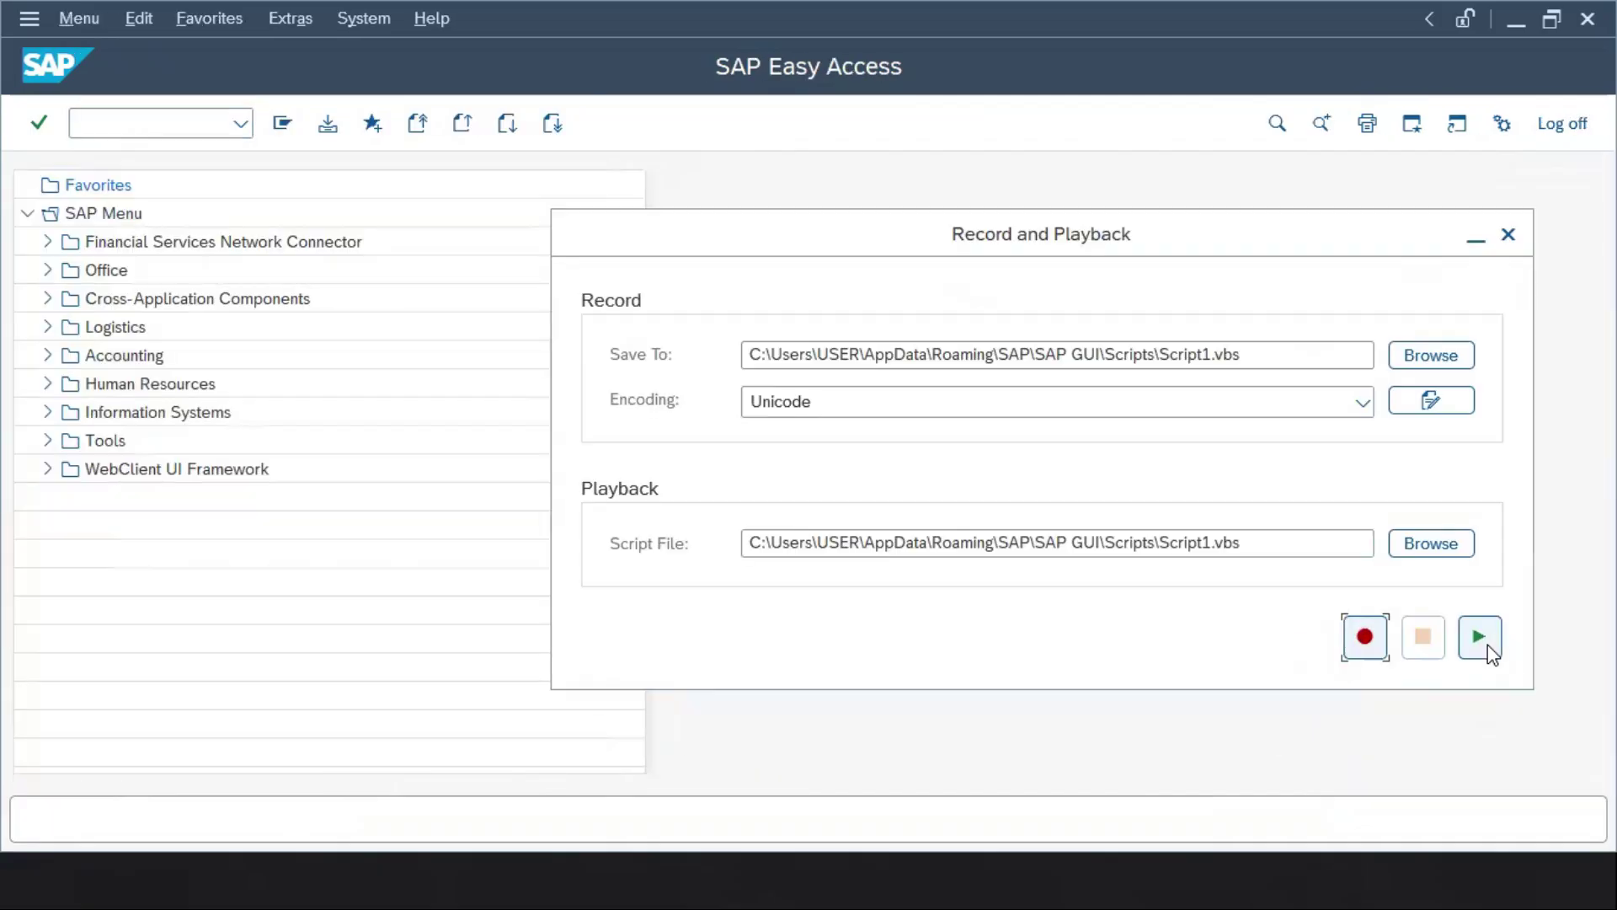